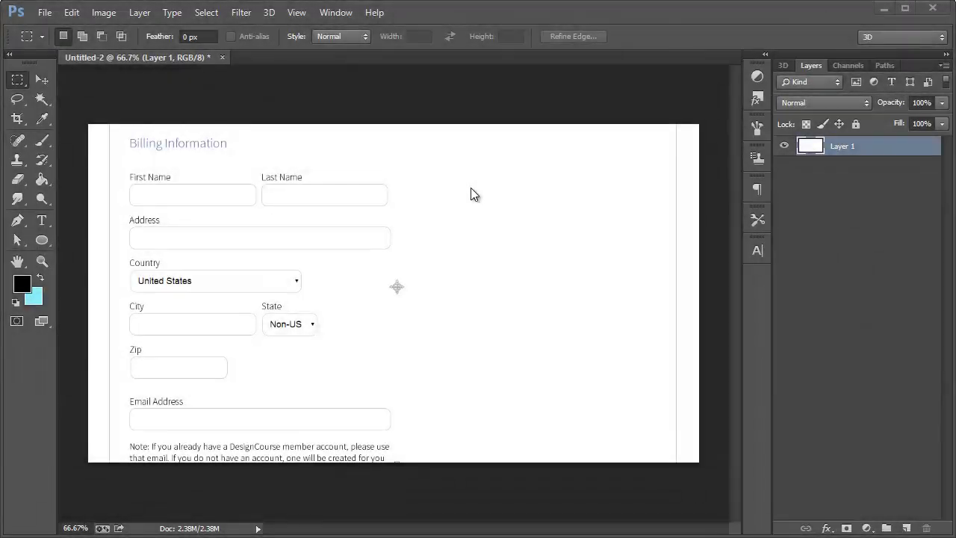
# Step: Zoom the Photoshop form mockup to 100% and pan across it with the scrollbar
pyautogui.click(42, 79)
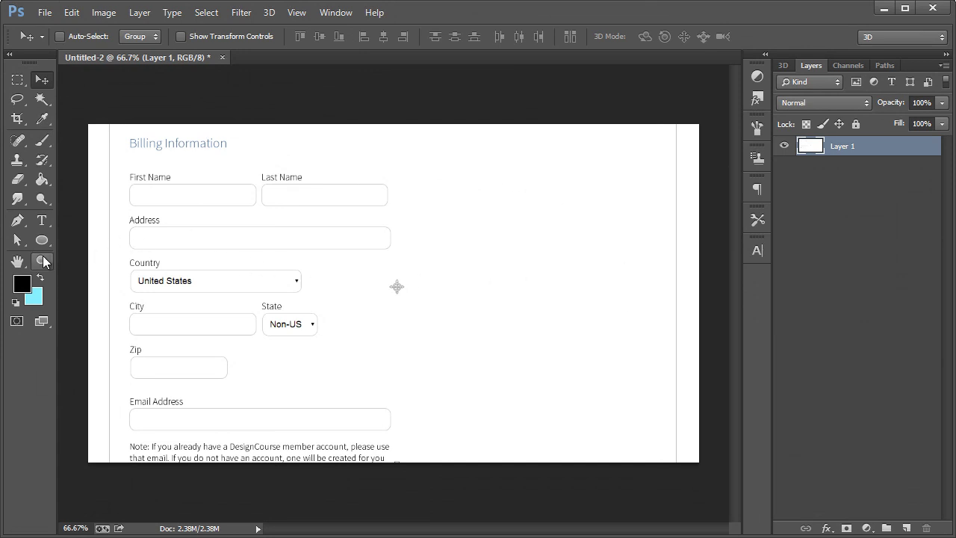
pyautogui.click(42, 261)
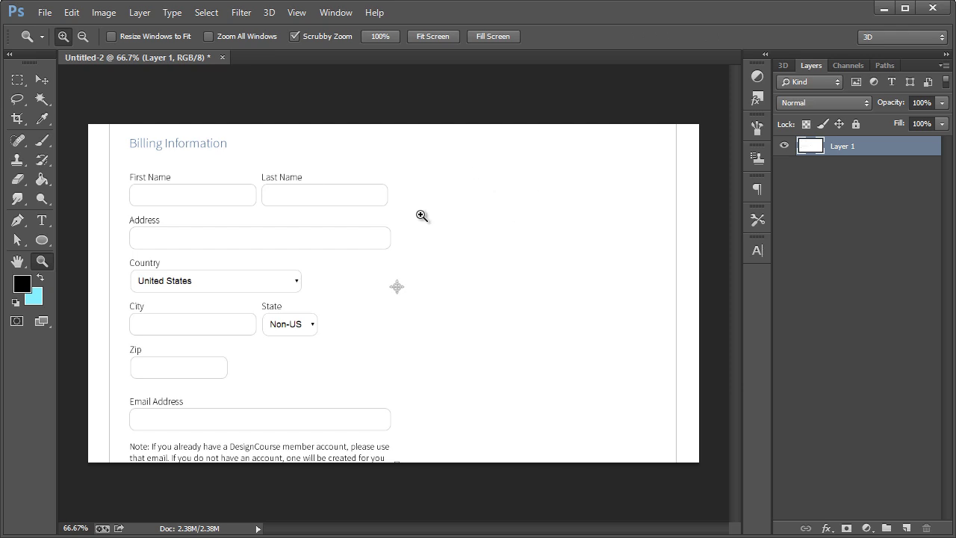
pyautogui.click(401, 249)
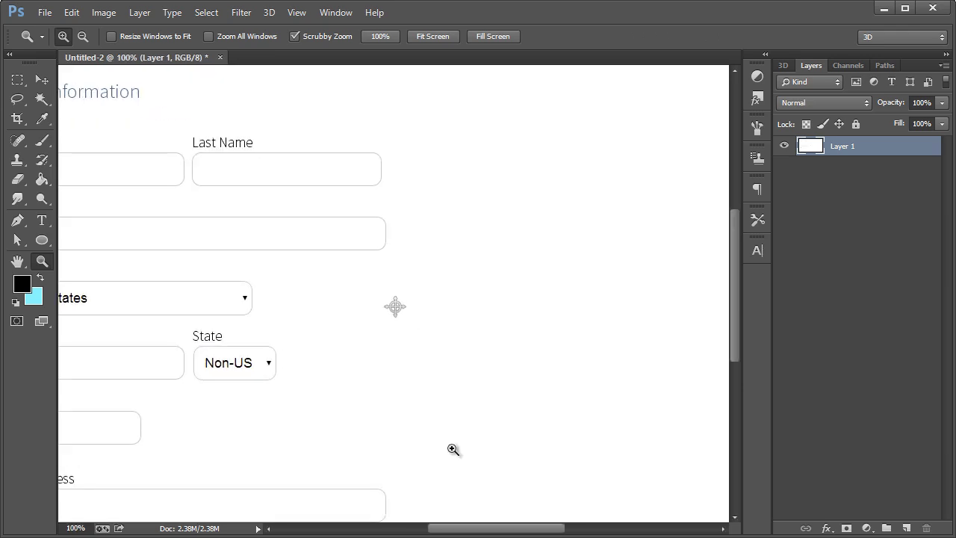
pyautogui.moveTo(456, 530); pyautogui.dragTo(478, 531)
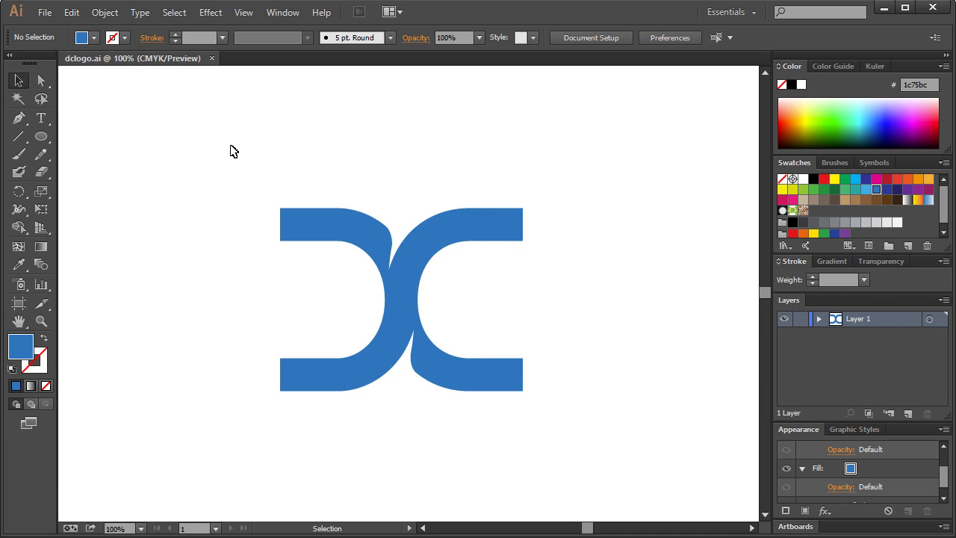
# Step: Copy the blue DC logo, then create a new 860 × 600 pt RGB document
pyautogui.moveTo(231, 151); pyautogui.dragTo(526, 395)
pyautogui.click(602, 280)
pyautogui.click(45, 13)
pyautogui.click(47, 30)
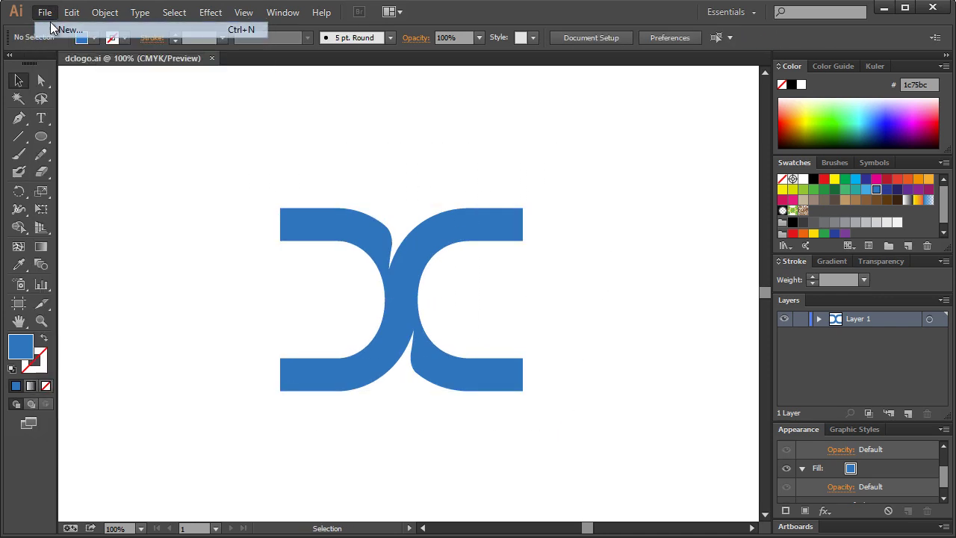
pyautogui.moveTo(499, 127); pyautogui.dragTo(461, 83)
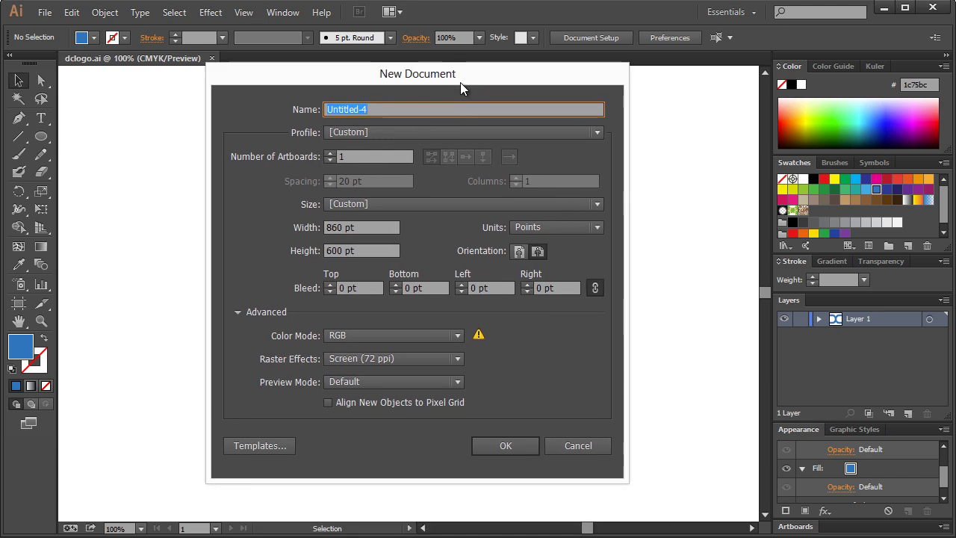
pyautogui.click(340, 228)
pyautogui.doubleClick(334, 227)
pyautogui.click(343, 251)
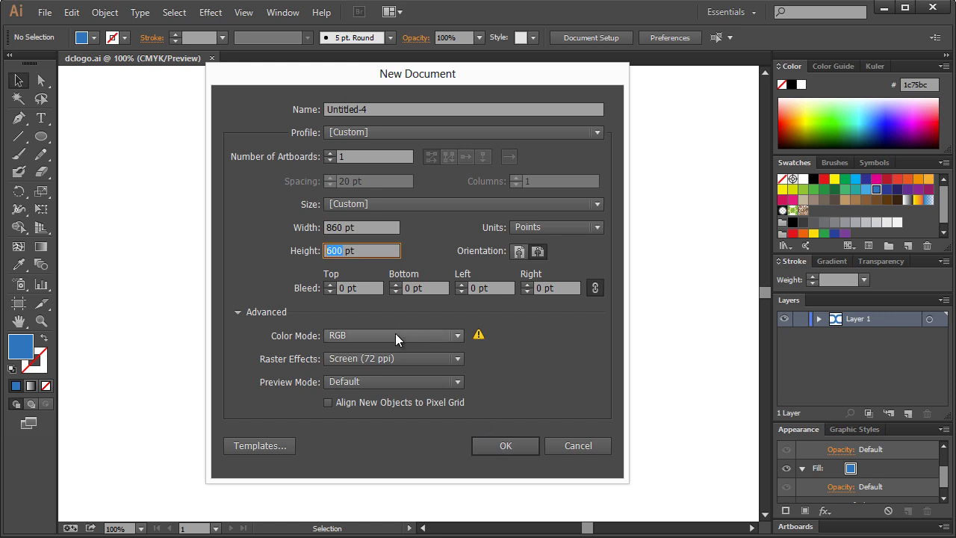
pyautogui.click(522, 448)
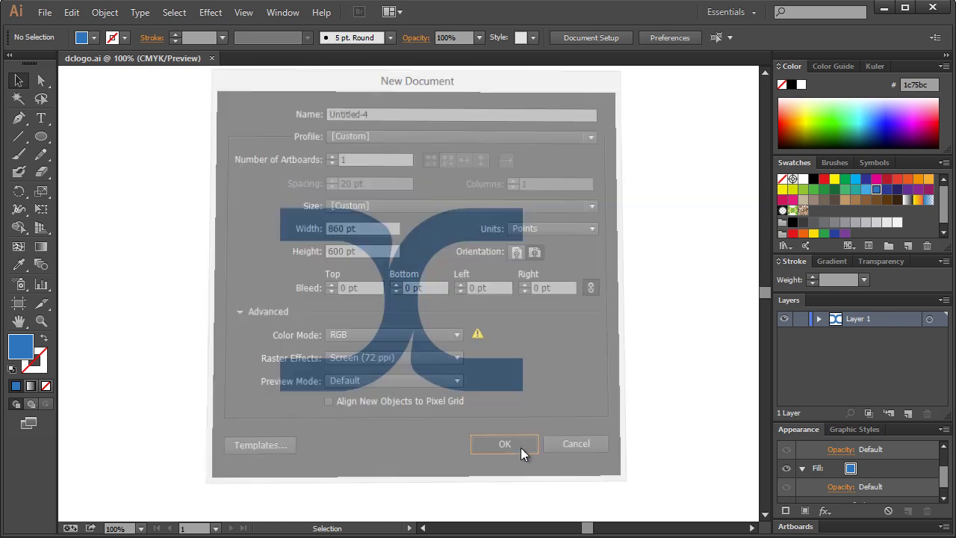
# Step: Paste the DC logo onto the new artboard at 100% and scale it down proportionally
pyautogui.hotkey('ctrl', '1')
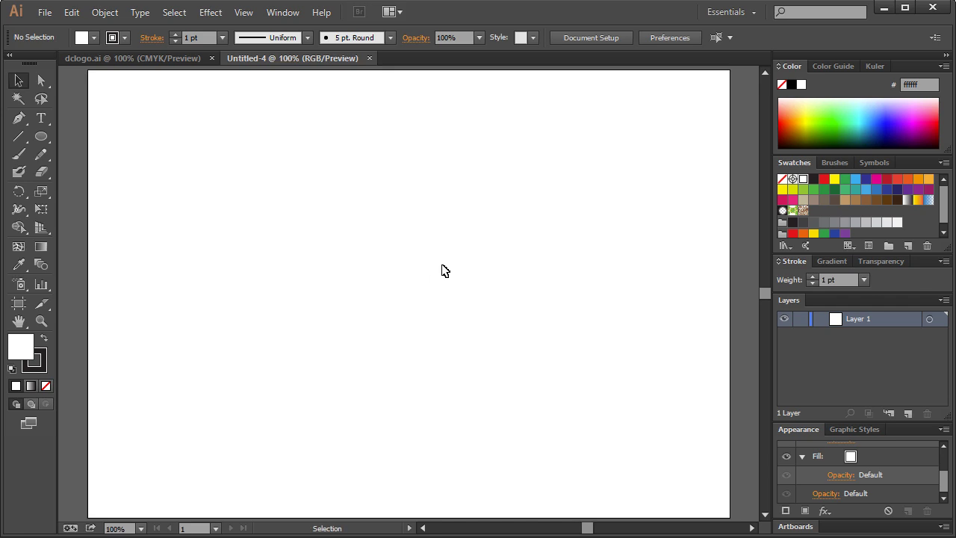
pyautogui.click(23, 82)
pyautogui.hotkey('ctrl', 'v')
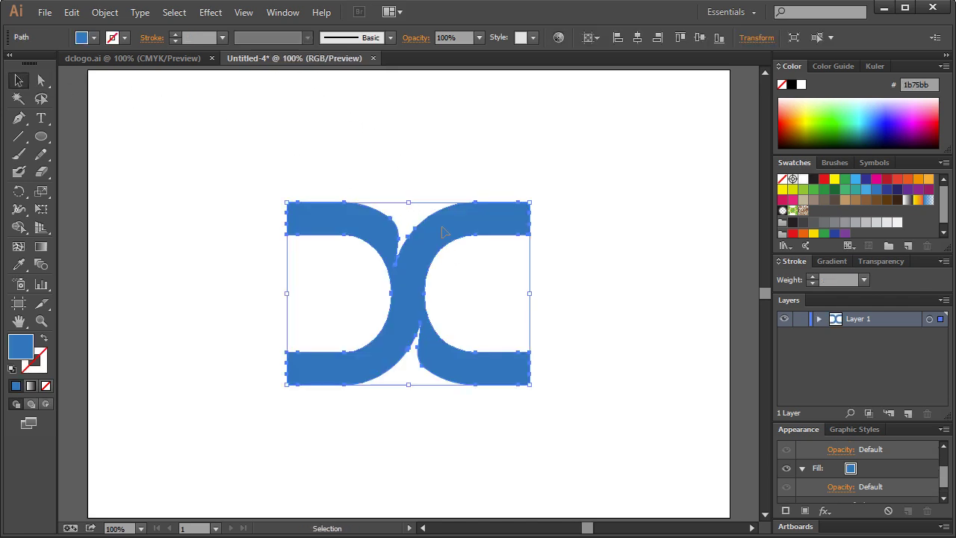
pyautogui.moveTo(534, 201); pyautogui.dragTo(465, 251)
pyautogui.click(527, 209)
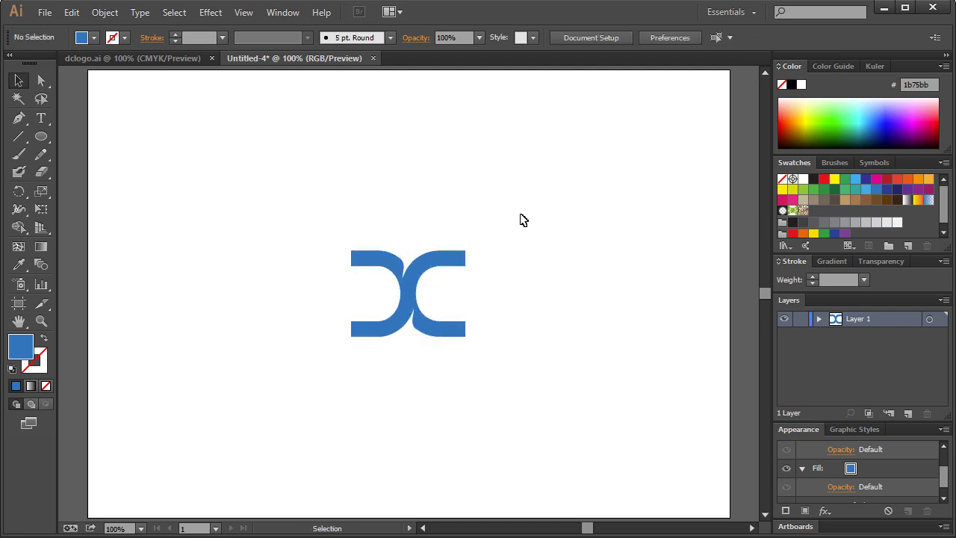
pyautogui.moveTo(45, 134); pyautogui.dragTo(87, 179)
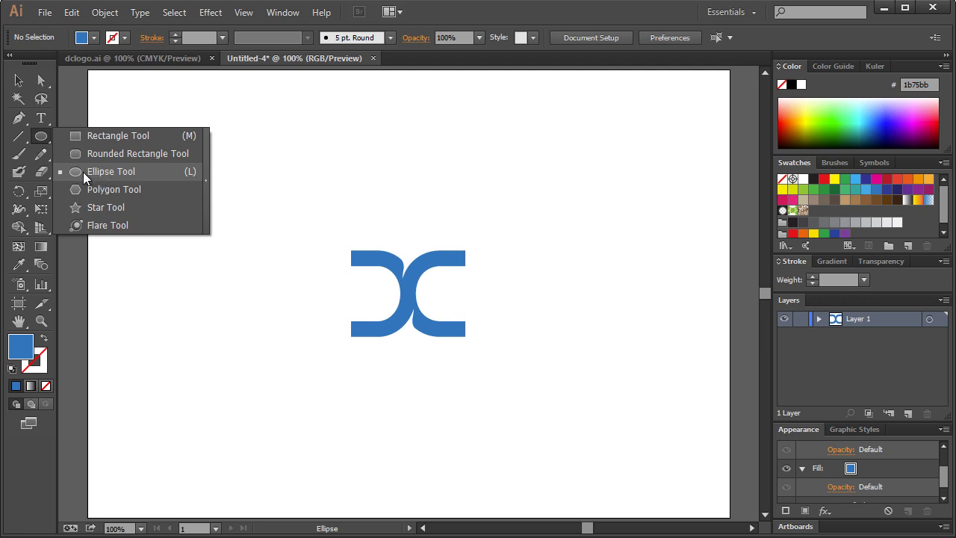
# Step: Draw a circle around the logo from its centre with the Ellipse tool
pyautogui.moveTo(80, 170); pyautogui.dragTo(80, 171)
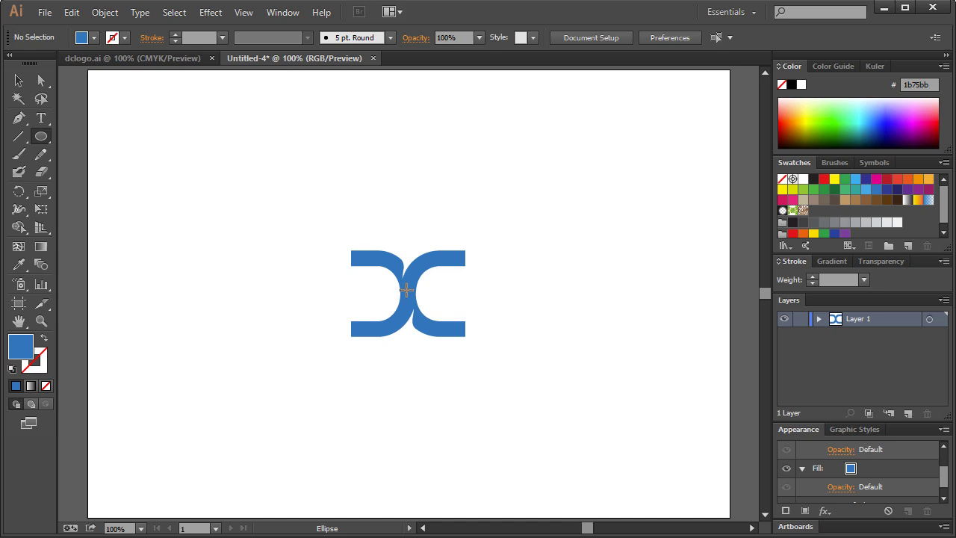
pyautogui.moveTo(409, 292); pyautogui.dragTo(500, 363)
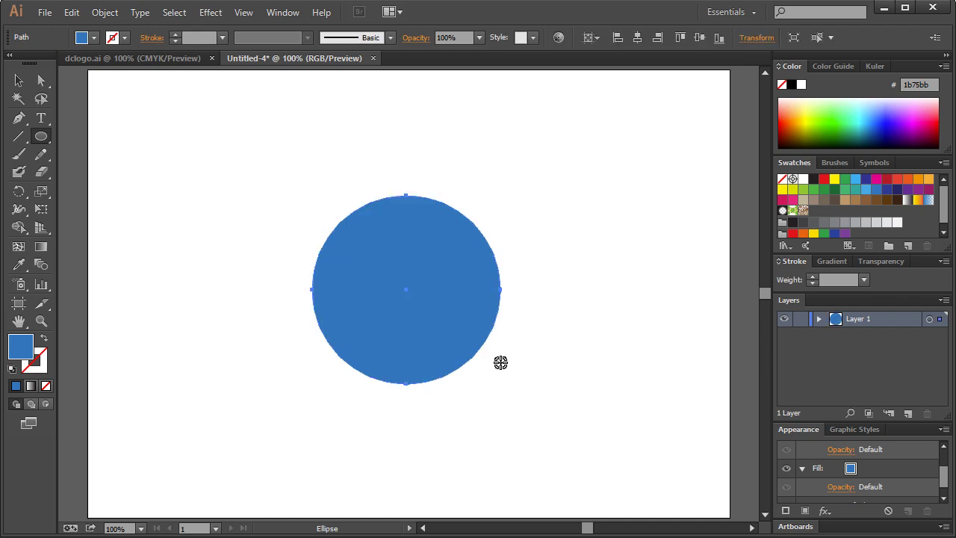
pyautogui.click(19, 79)
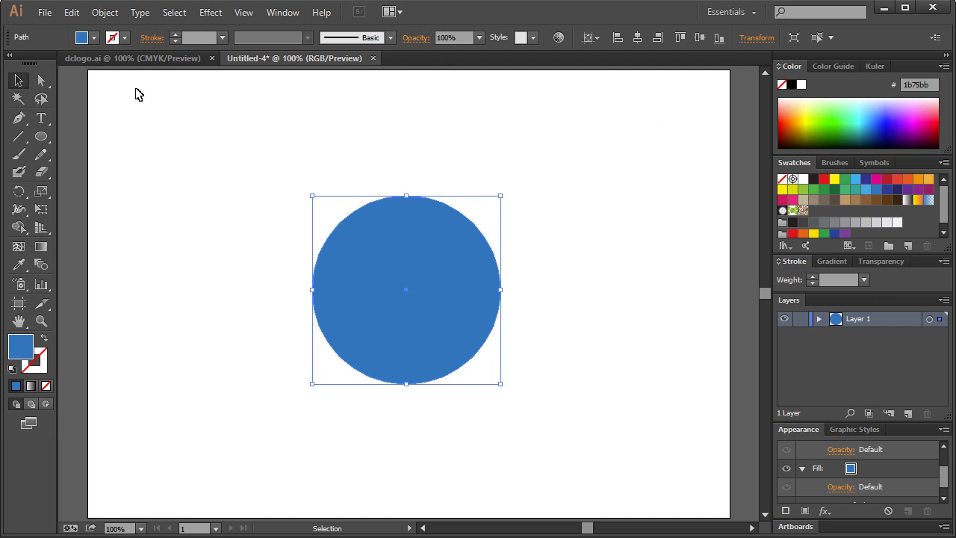
# Step: Give the circle no fill and a 3 pt black stroke
pyautogui.click(93, 40)
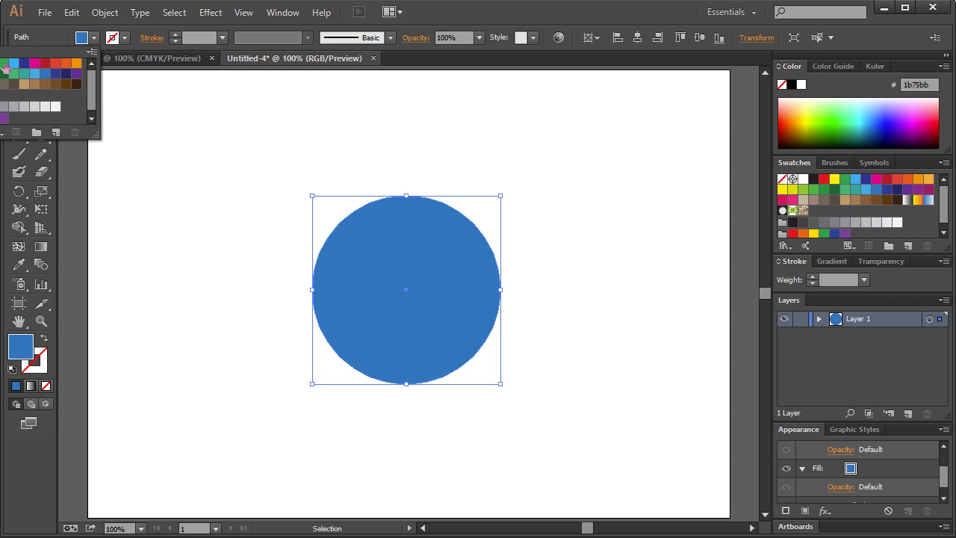
pyautogui.click(3, 62)
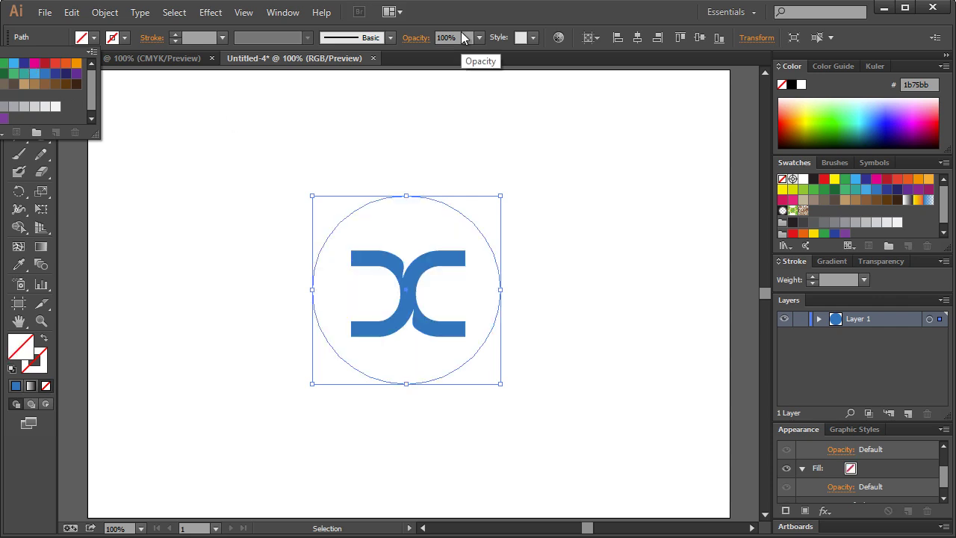
pyautogui.click(125, 38)
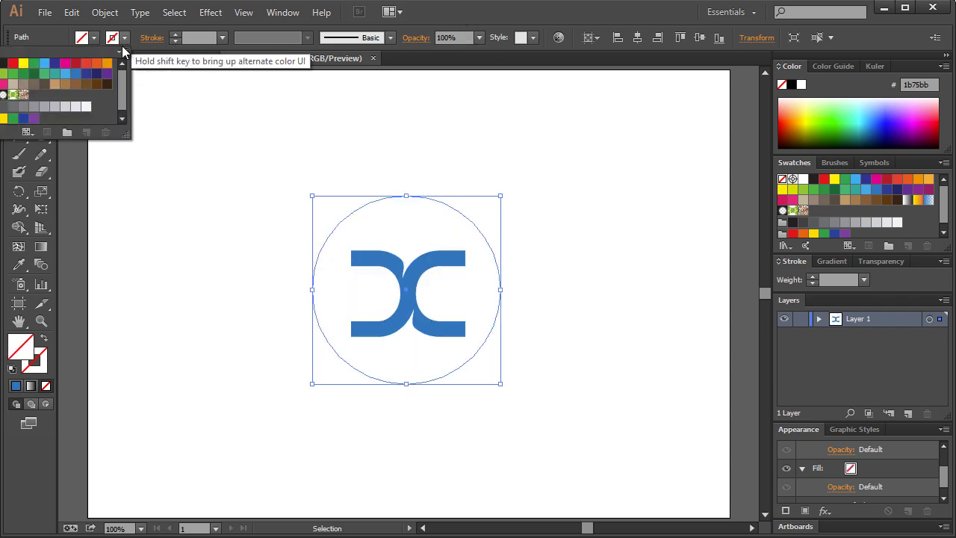
pyautogui.click(4, 64)
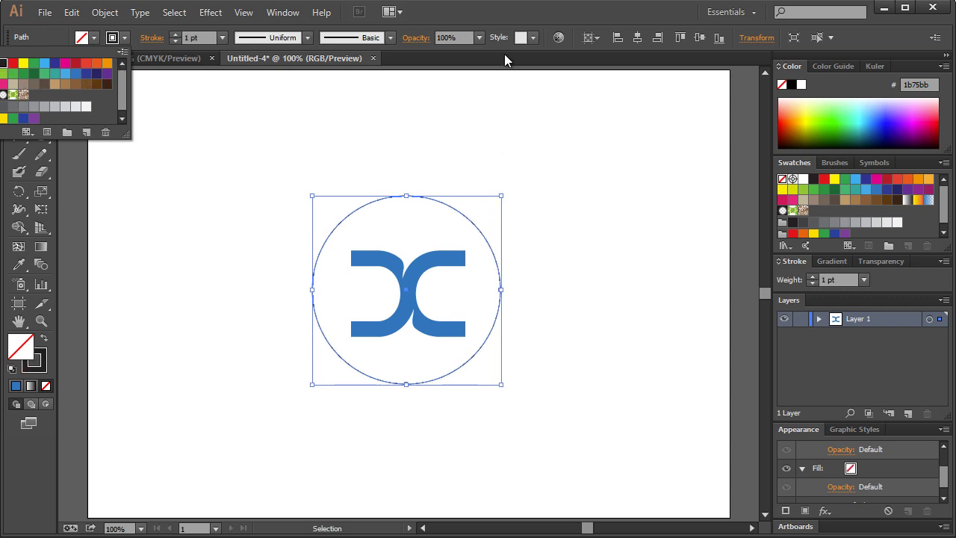
pyautogui.click(175, 33)
pyautogui.click(175, 34)
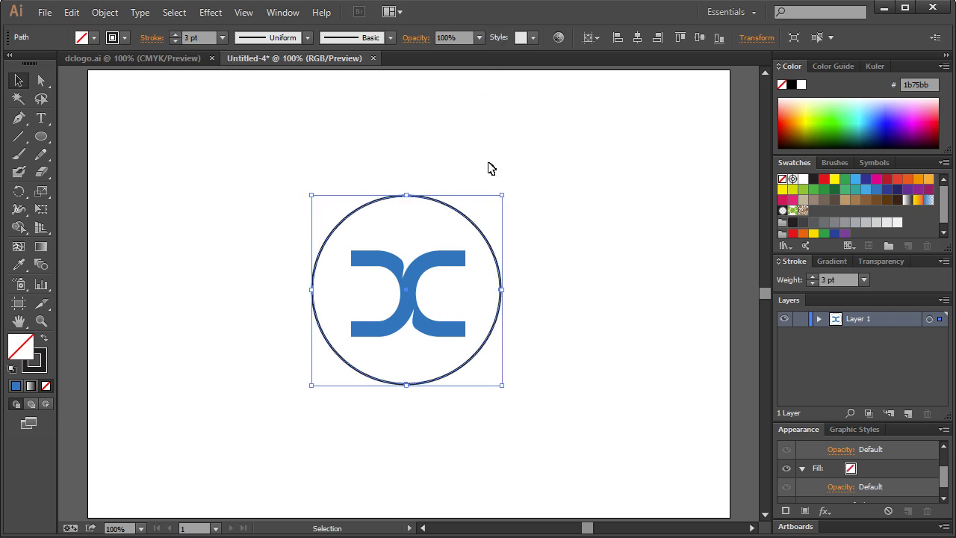
pyautogui.click(526, 235)
pyautogui.moveTo(276, 180)
pyautogui.mouseDown()
pyautogui.moveTo(470, 364)
pyautogui.moveTo(261, 187)
pyautogui.mouseUp()
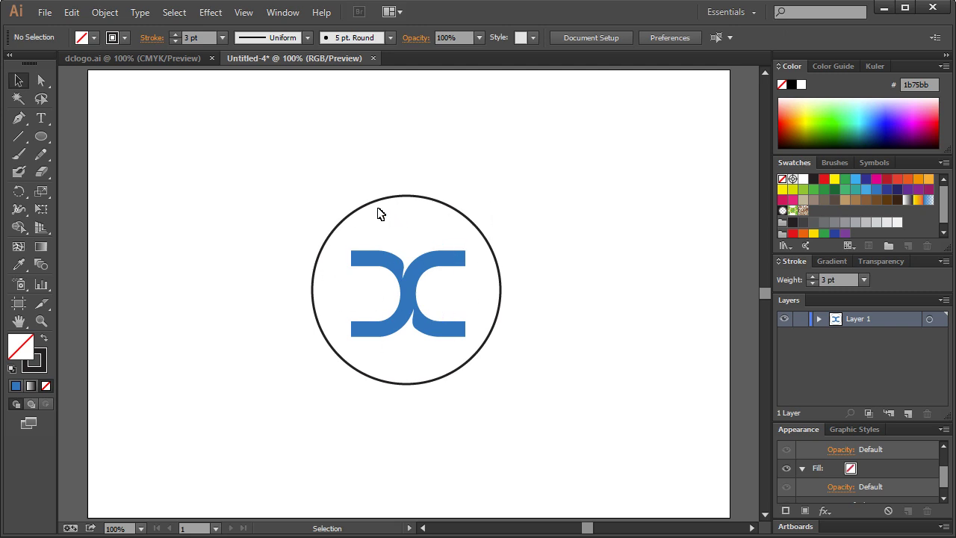
# Step: Make the DC logo black
pyautogui.click(432, 275)
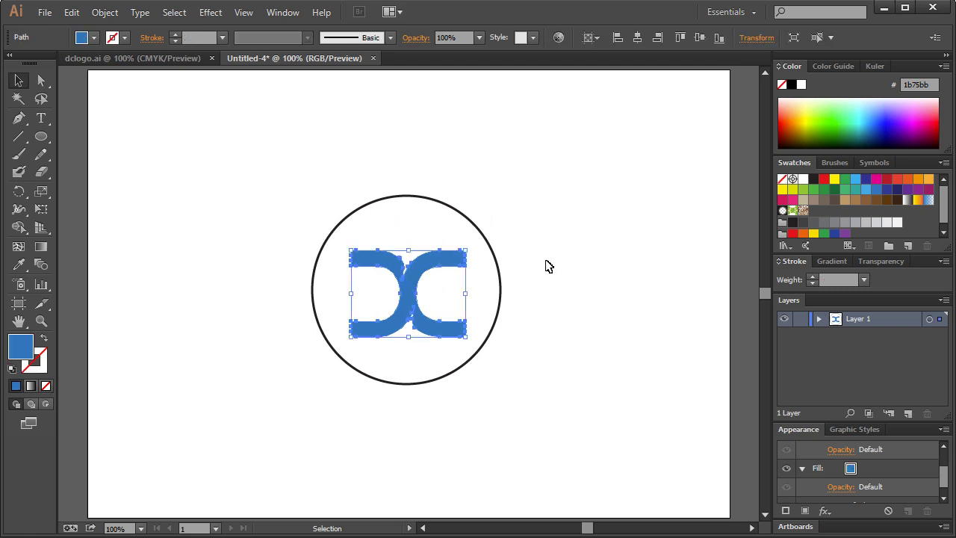
pyautogui.click(822, 145)
pyautogui.click(553, 149)
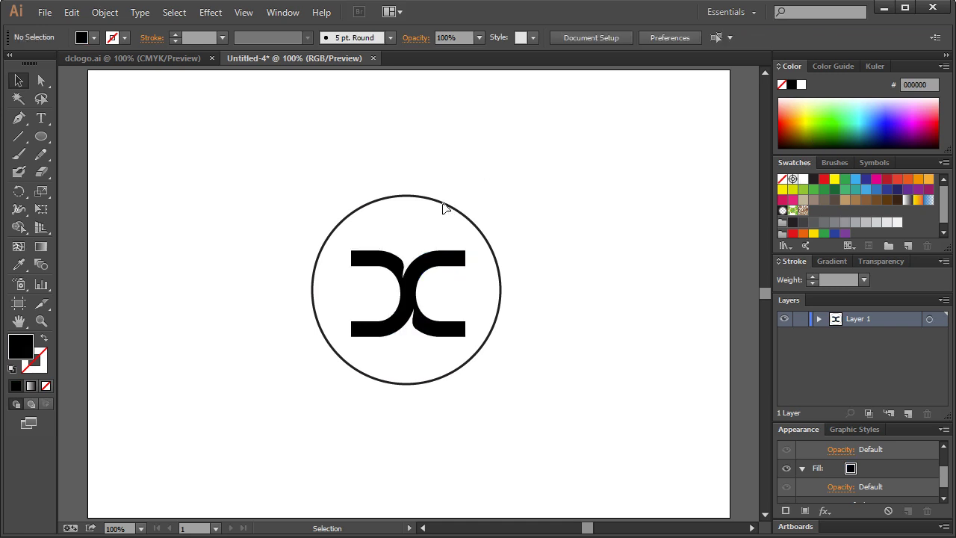
# Step: Enlarge the circle proportionally about its centre
pyautogui.click(443, 207)
pyautogui.click(489, 130)
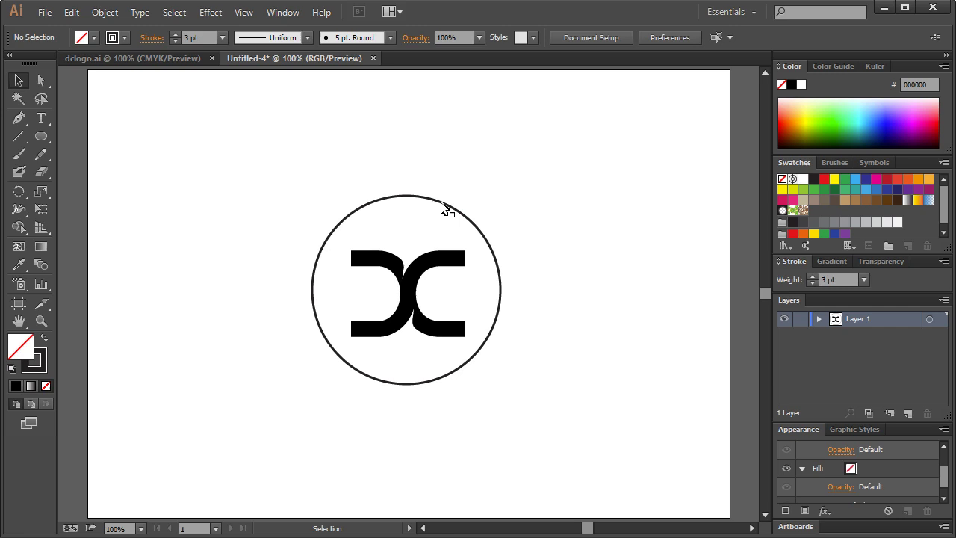
pyautogui.click(444, 207)
pyautogui.moveTo(505, 196); pyautogui.dragTo(534, 162)
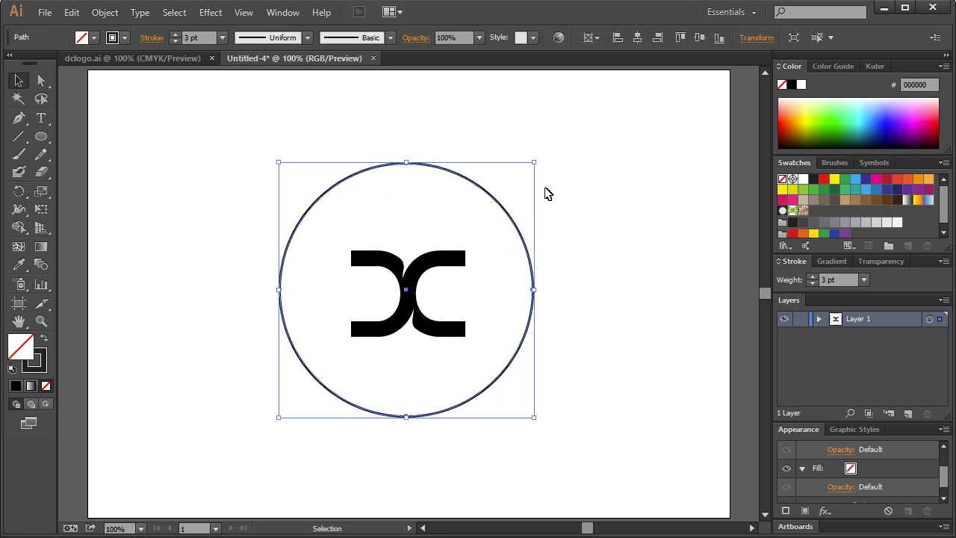
pyautogui.click(557, 163)
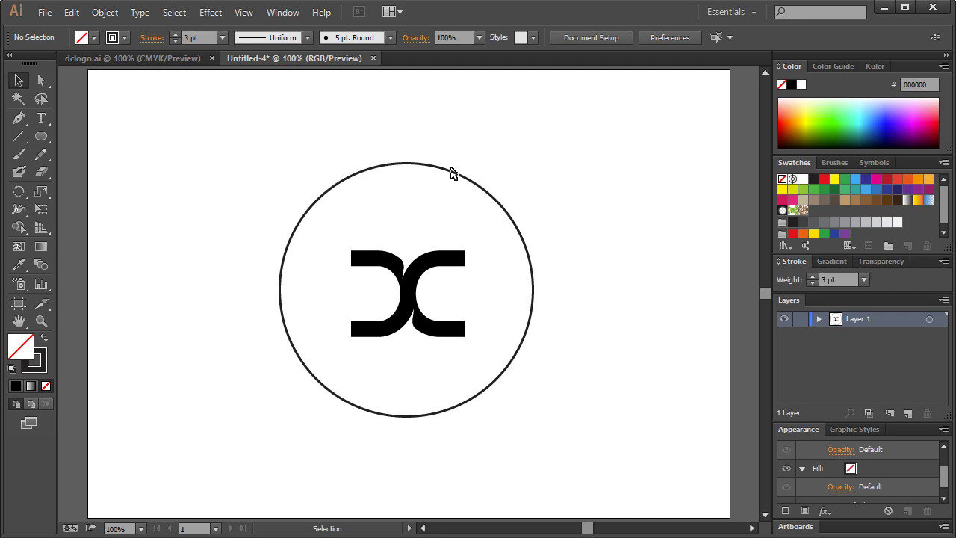
# Step: Alt-drag a corner to make a smaller concentric copy of the circle inside it
pyautogui.click(447, 173)
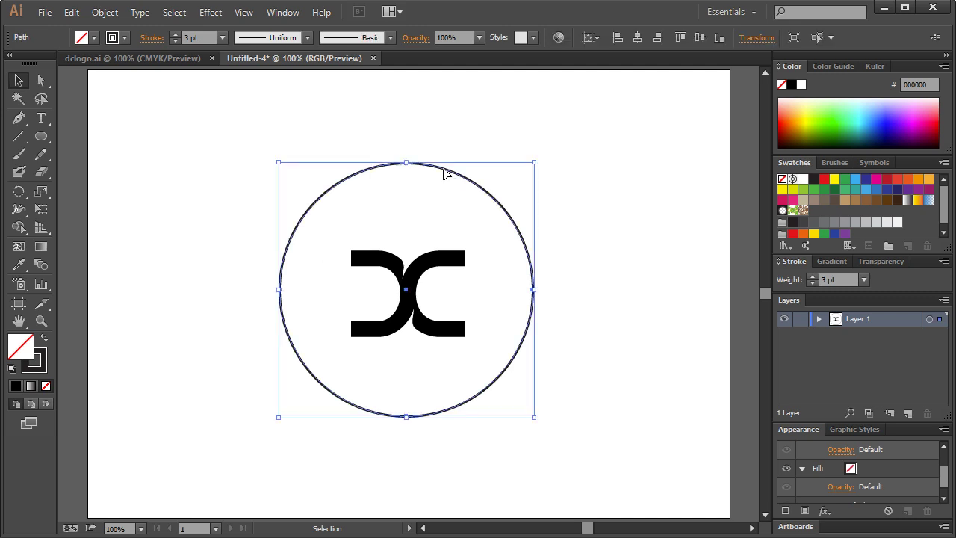
pyautogui.press('a')
pyautogui.press('v')
pyautogui.moveTo(534, 163); pyautogui.dragTo(513, 185)
pyautogui.click(41, 118)
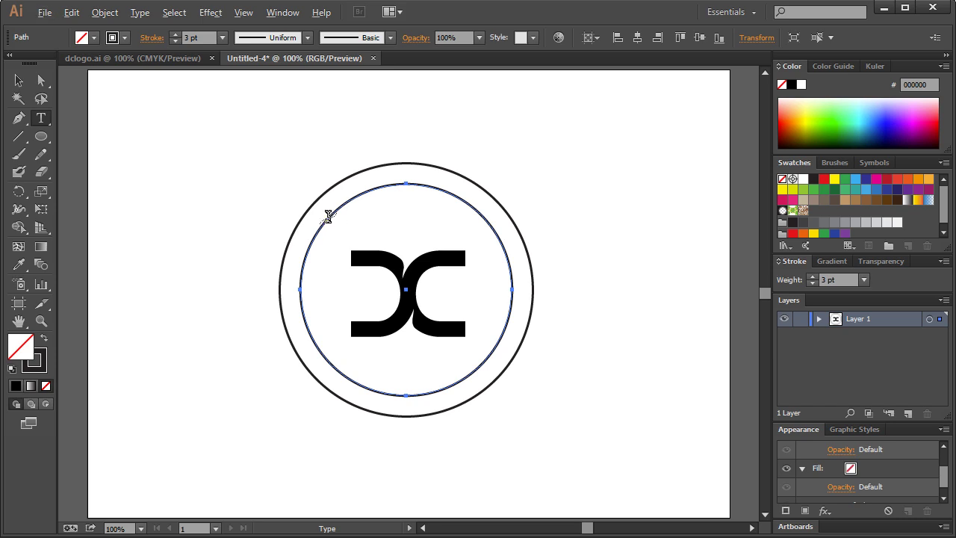
# Step: Type SATISFACTION along the inner circle in Trade Gothic LT Std Bold Extended
pyautogui.click(328, 215)
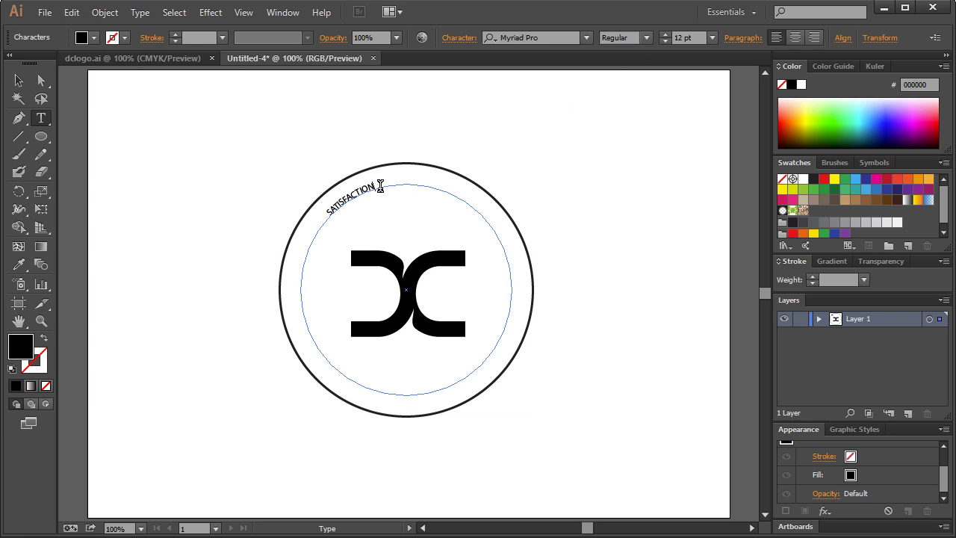
pyautogui.click(18, 81)
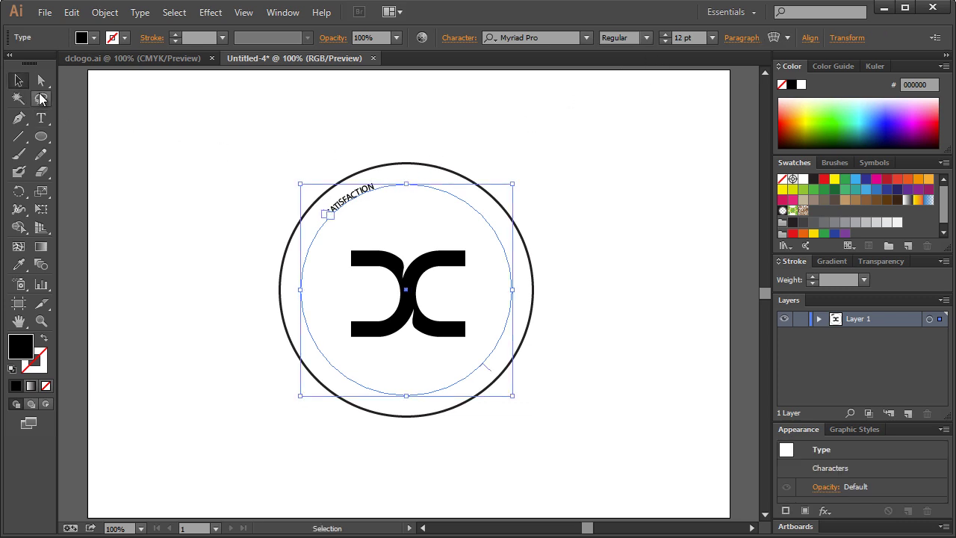
pyautogui.click(557, 37)
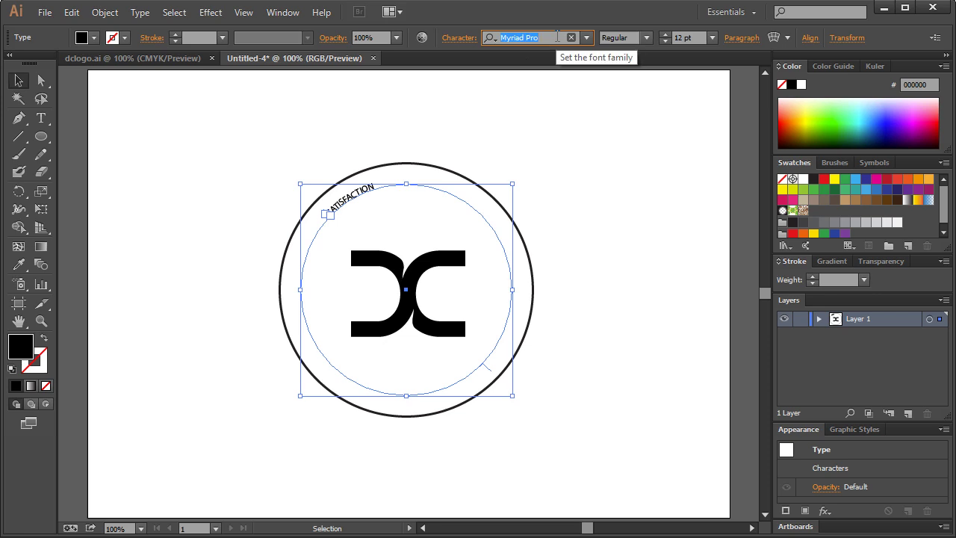
pyautogui.write('trade gothic')
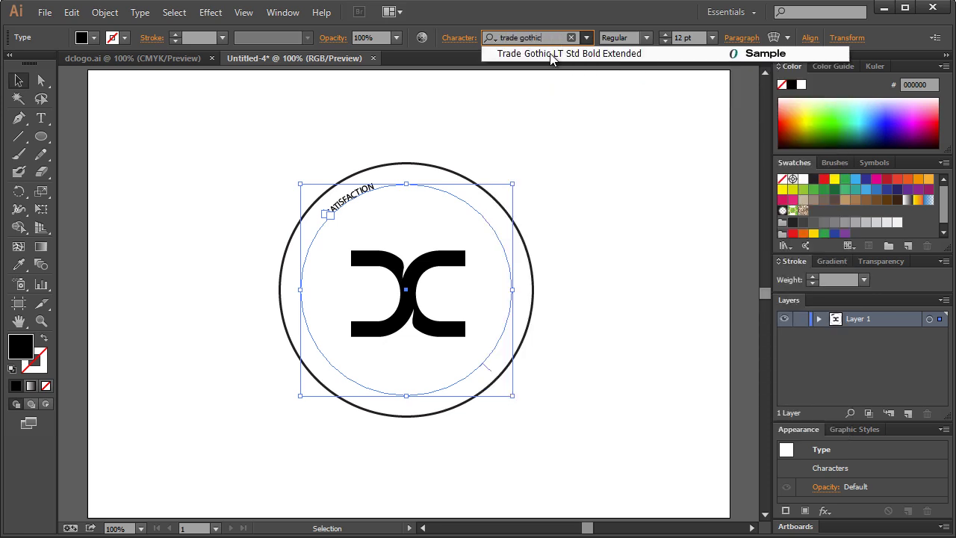
pyautogui.click(553, 55)
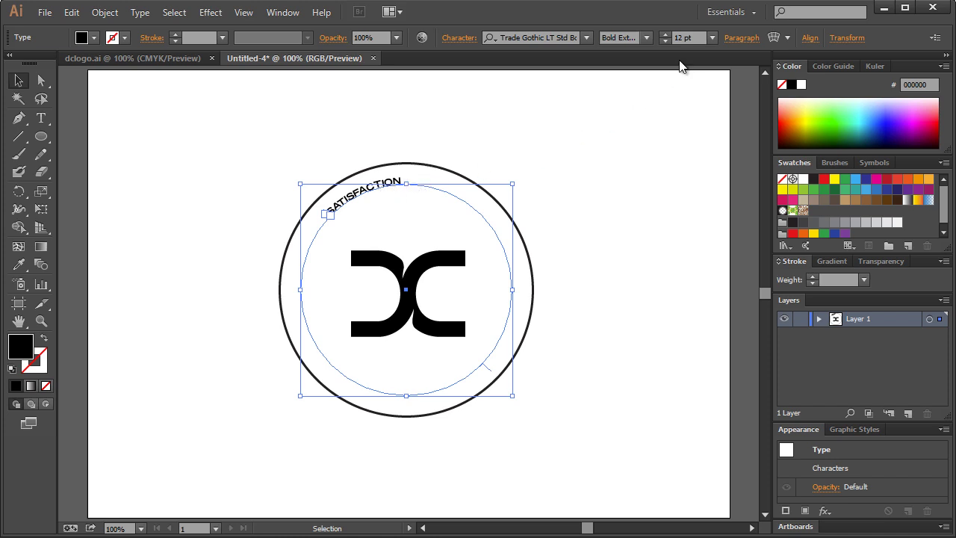
# Step: Set SATISFACTION to 22 pt and widen its letter tracking in the Character panel
pyautogui.click(664, 35)
pyautogui.click(664, 35)
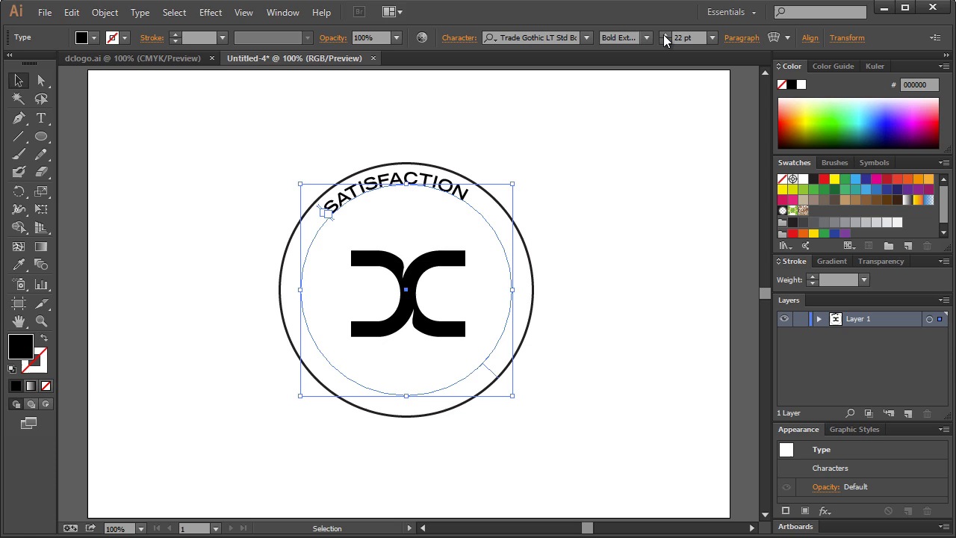
pyautogui.click(664, 35)
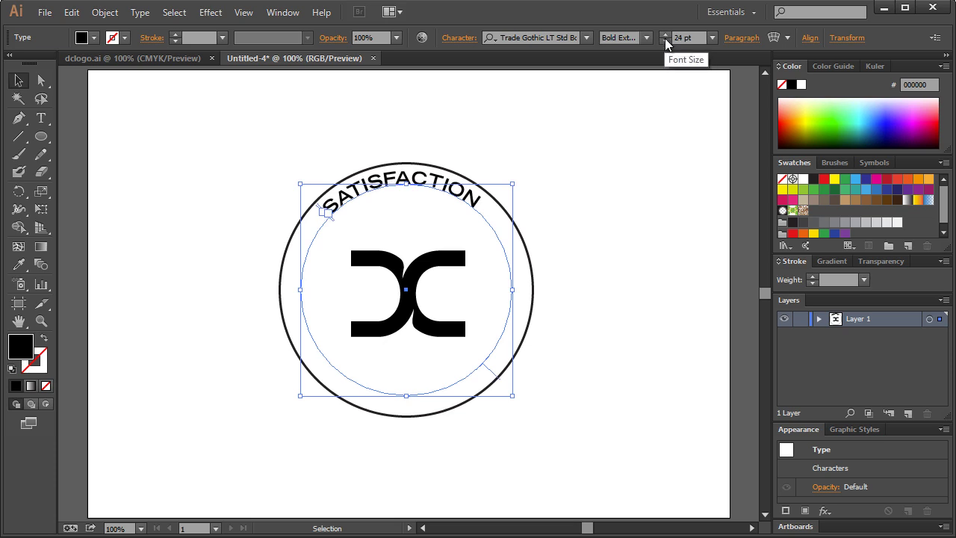
pyautogui.click(665, 42)
pyautogui.click(665, 42)
pyautogui.click(665, 42)
pyautogui.click(665, 42)
pyautogui.click(665, 42)
pyautogui.click(665, 35)
pyautogui.click(664, 35)
pyautogui.click(664, 35)
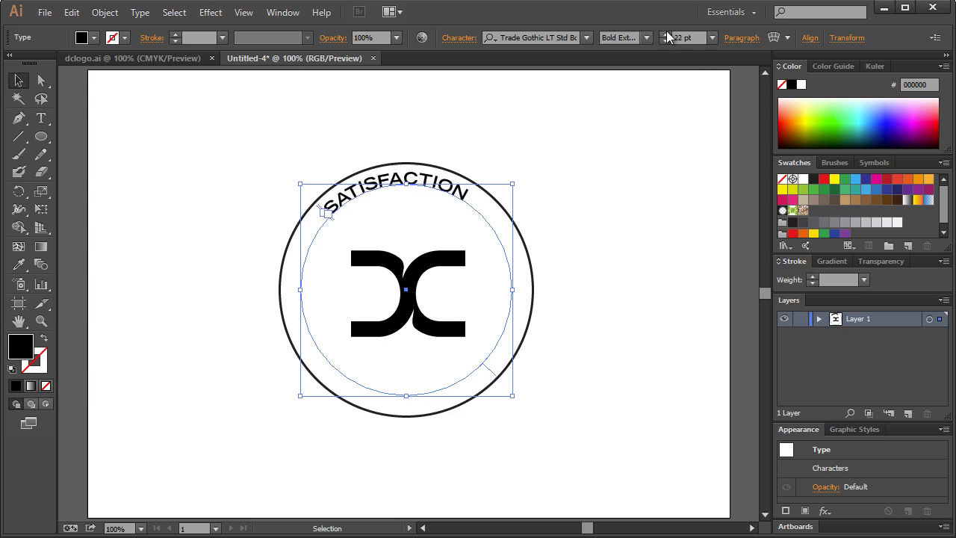
pyautogui.click(467, 38)
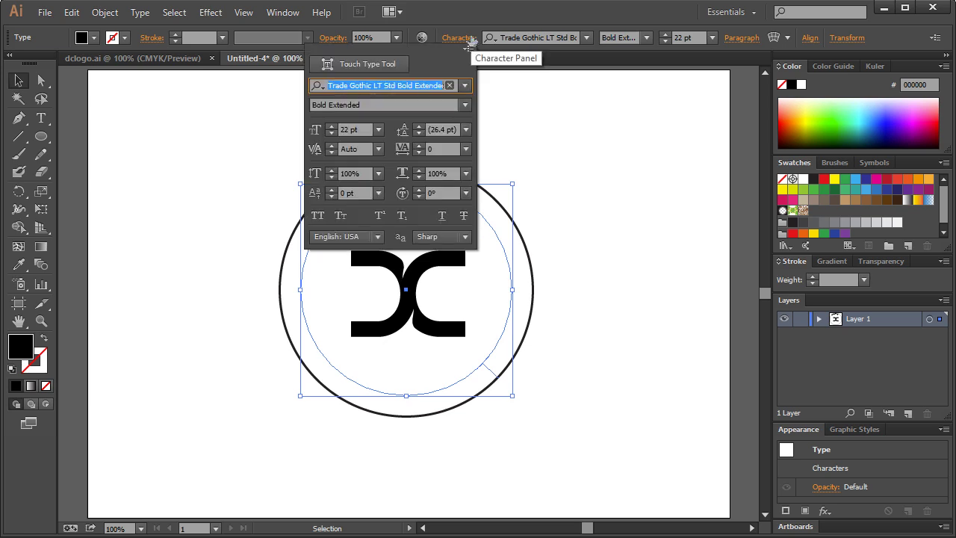
pyautogui.click(448, 150)
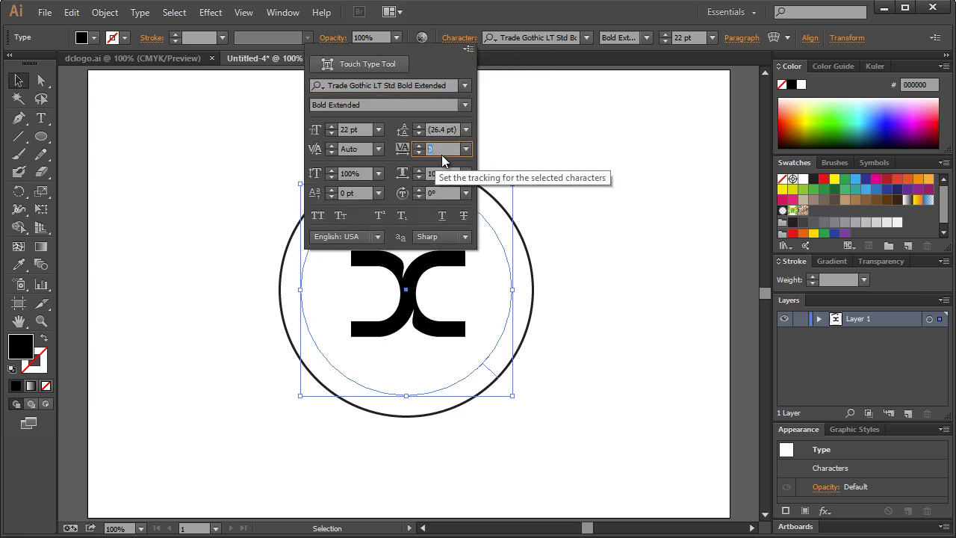
pyautogui.press('Return')
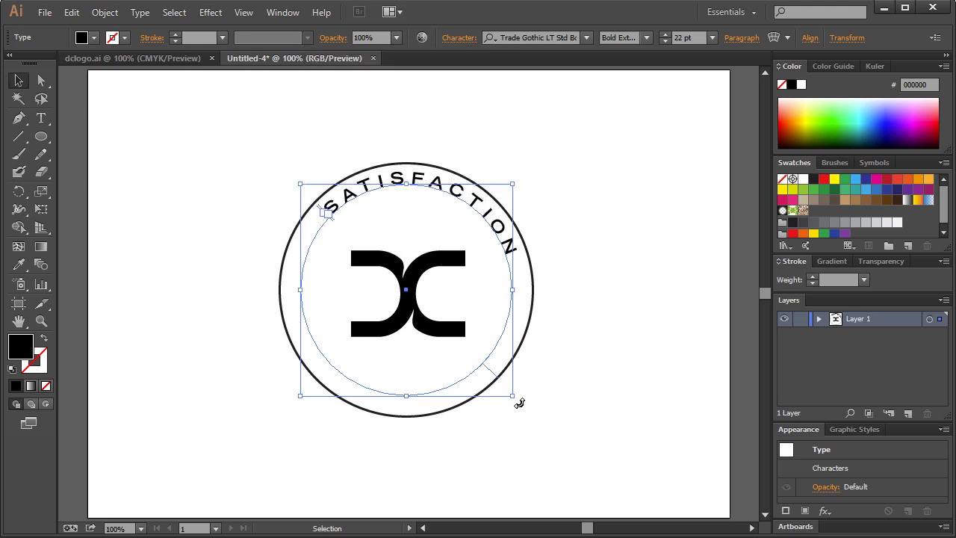
# Step: Rotate SATISFACTION so it arches centred over the top of the circle
pyautogui.moveTo(520, 404); pyautogui.dragTo(557, 389)
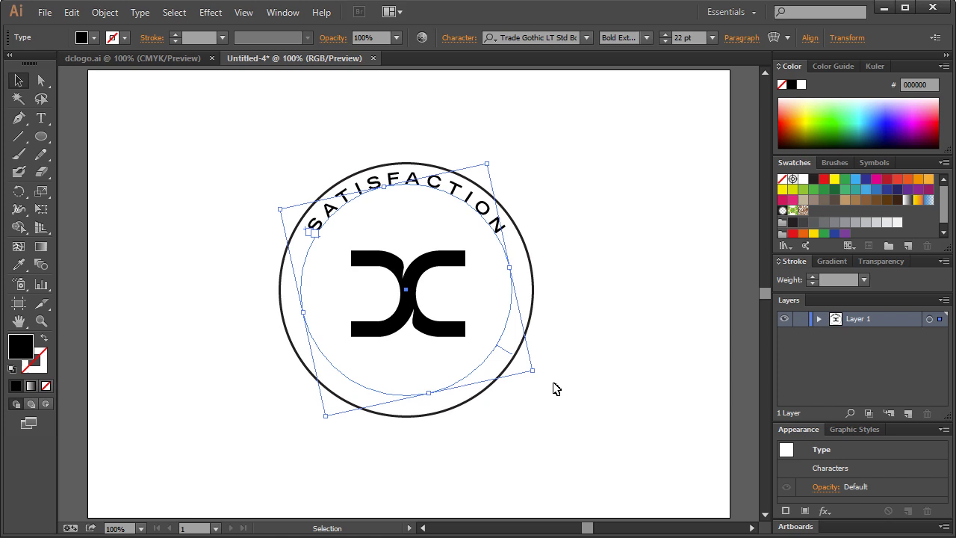
pyautogui.moveTo(603, 413); pyautogui.dragTo(215, 237)
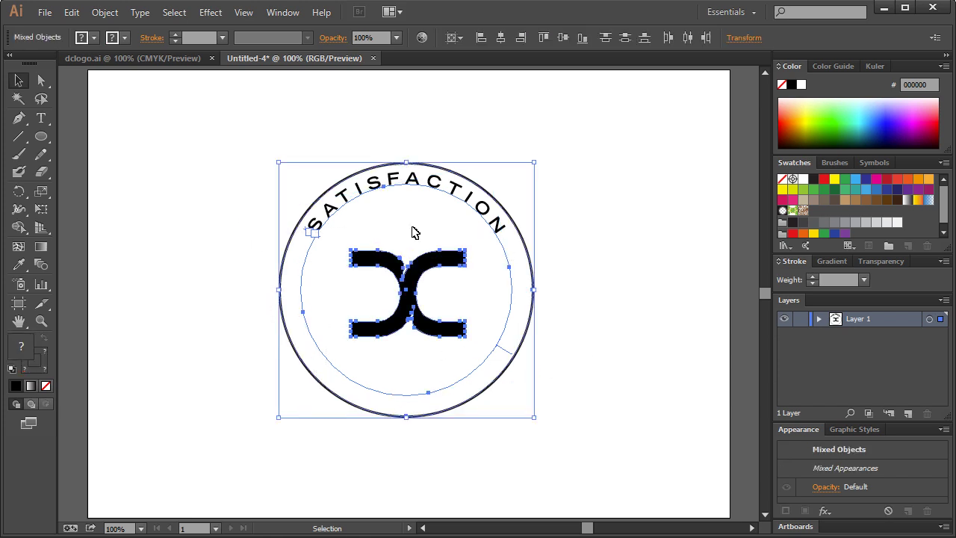
pyautogui.click(413, 121)
pyautogui.click(424, 183)
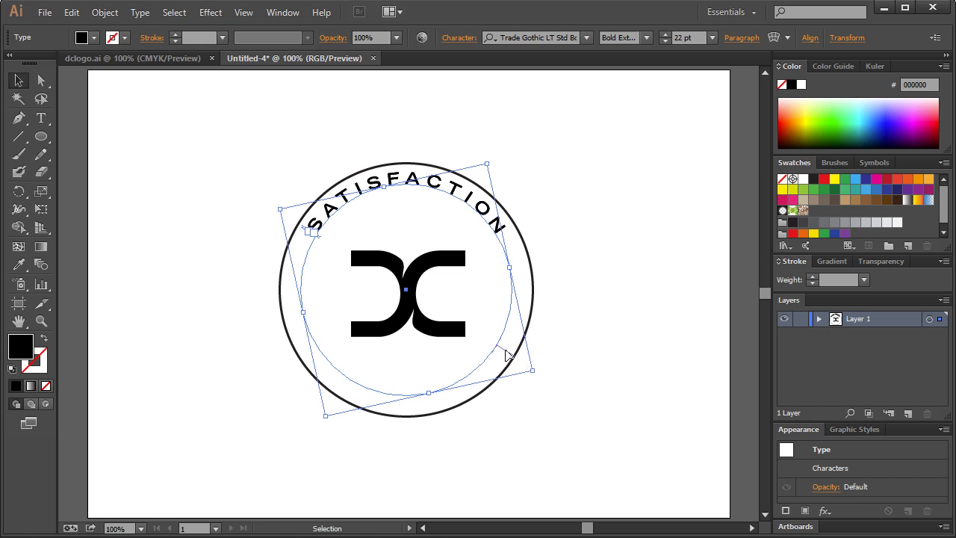
# Step: Flip a copy of the text inside the circle, rotate it to the bottom, retype it as GUARANTEED
pyautogui.moveTo(506, 356); pyautogui.dragTo(464, 375)
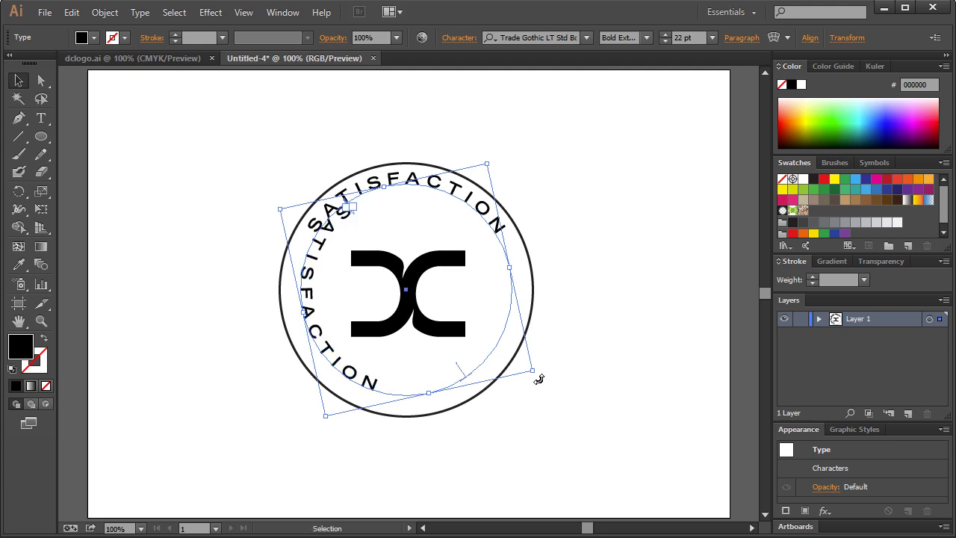
pyautogui.moveTo(538, 379); pyautogui.dragTo(549, 217)
pyautogui.tripleClick(325, 353)
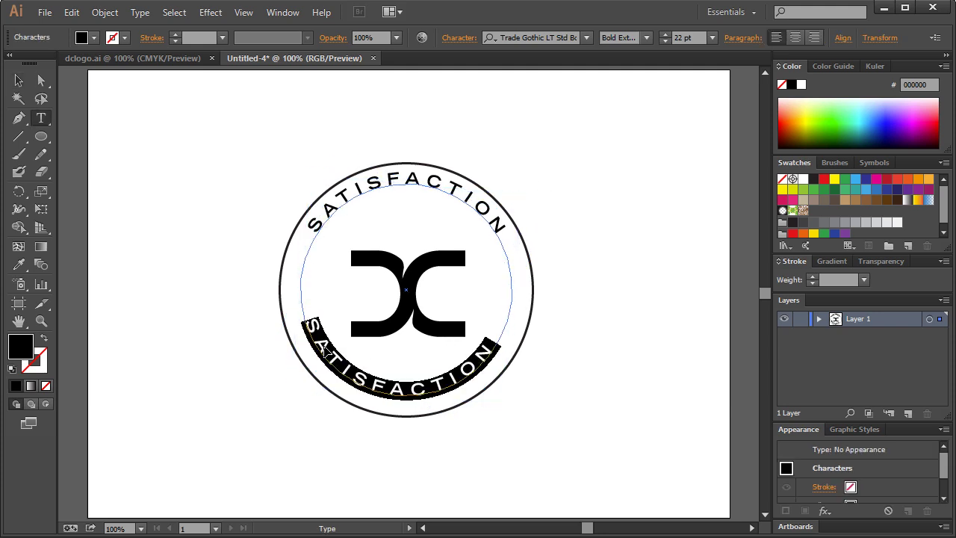
pyautogui.write('GUARANTEED')
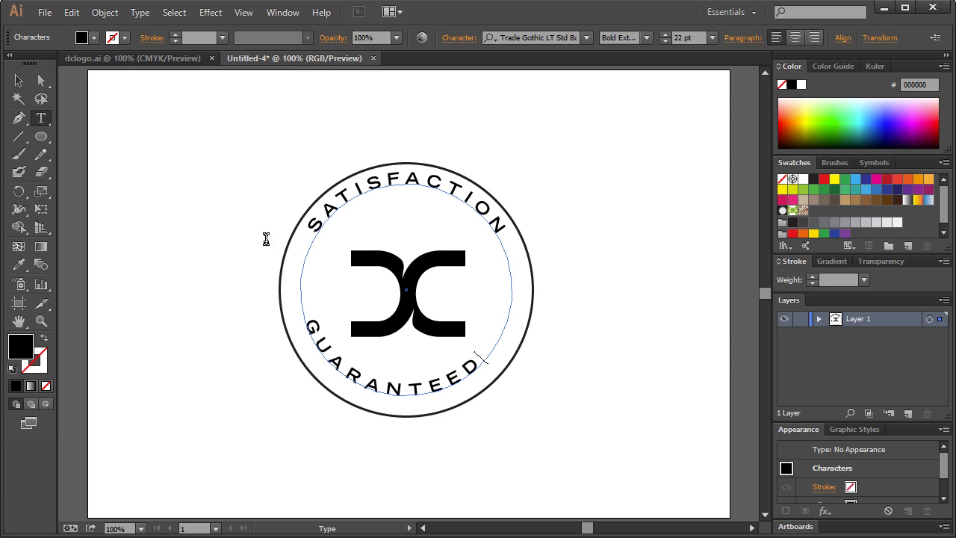
pyautogui.press('Escape')
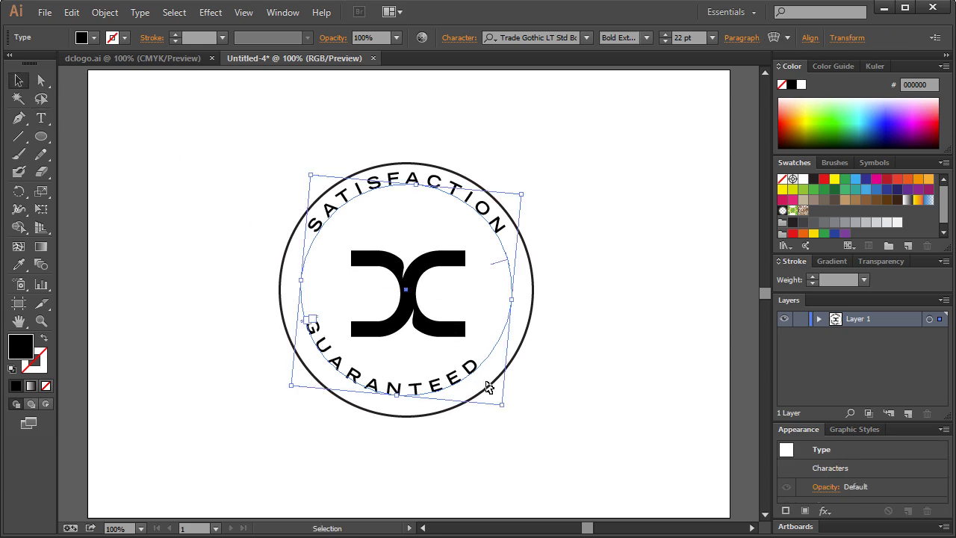
# Step: Rotate GUARANTEED further around the bottom of the circle
pyautogui.click(590, 299)
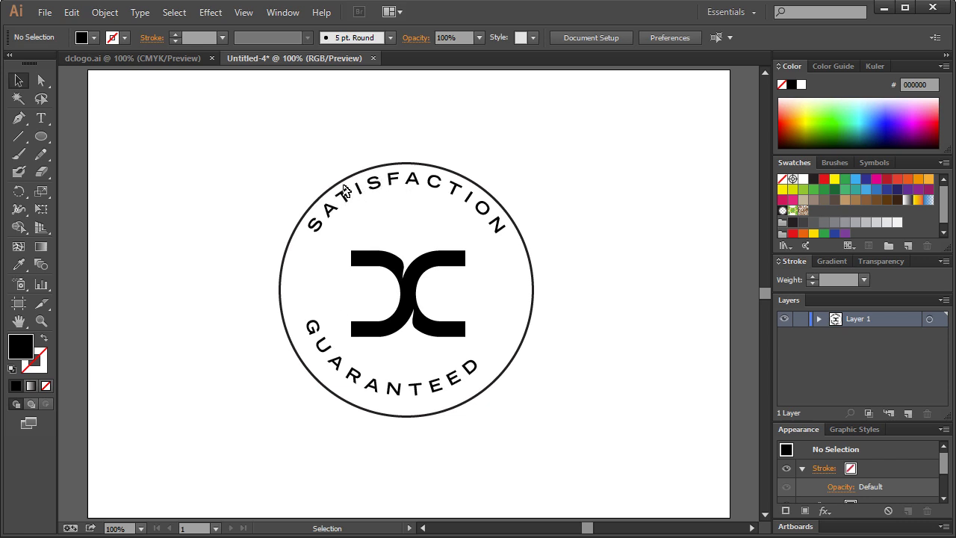
pyautogui.click(415, 390)
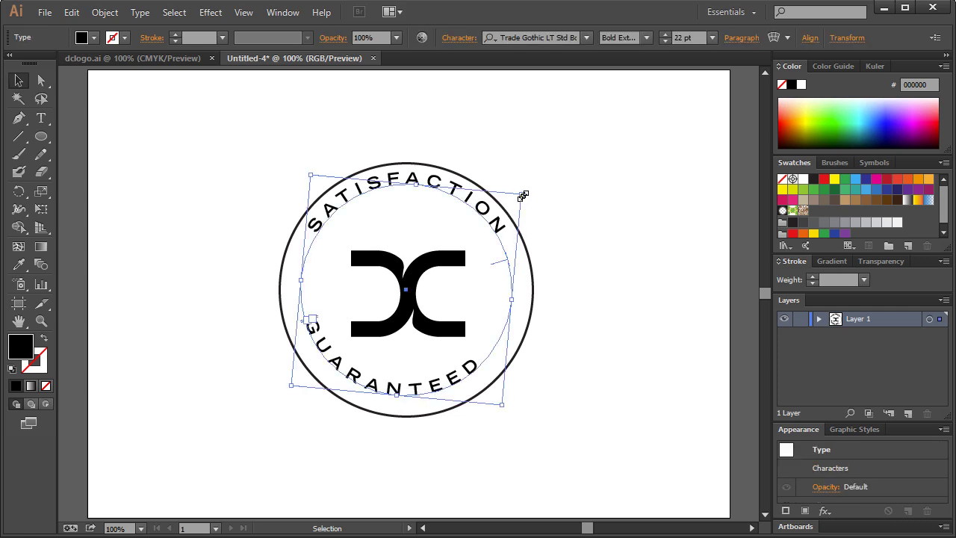
pyautogui.moveTo(523, 195); pyautogui.dragTo(540, 184)
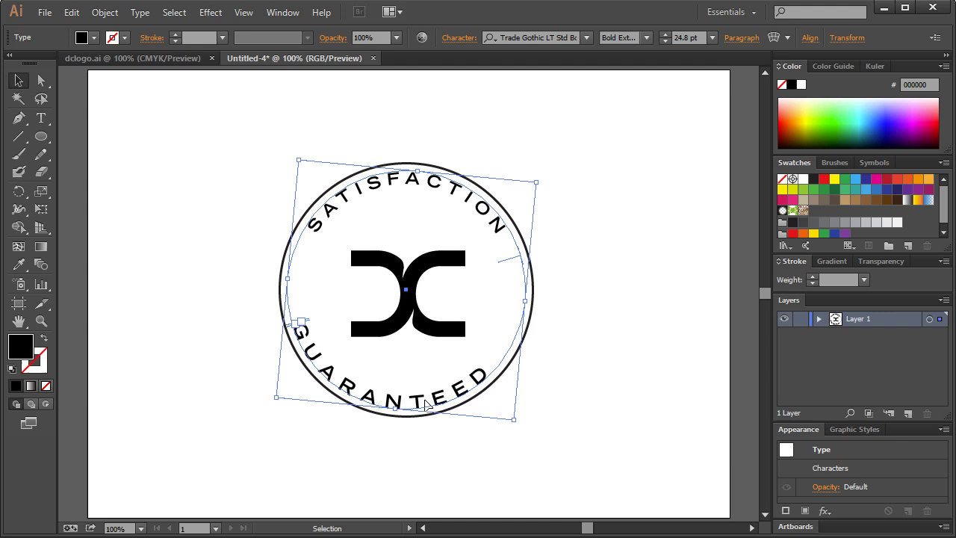
pyautogui.click(591, 291)
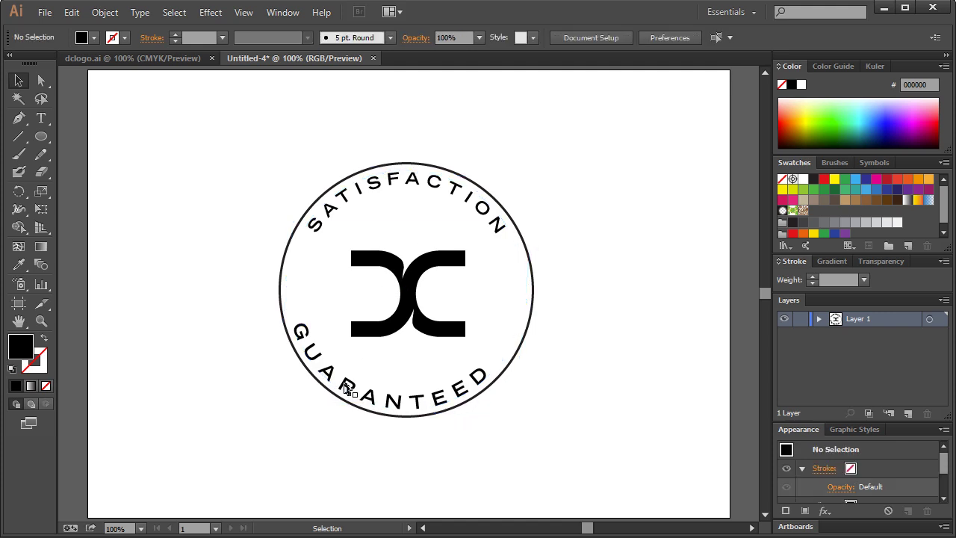
pyautogui.click(346, 390)
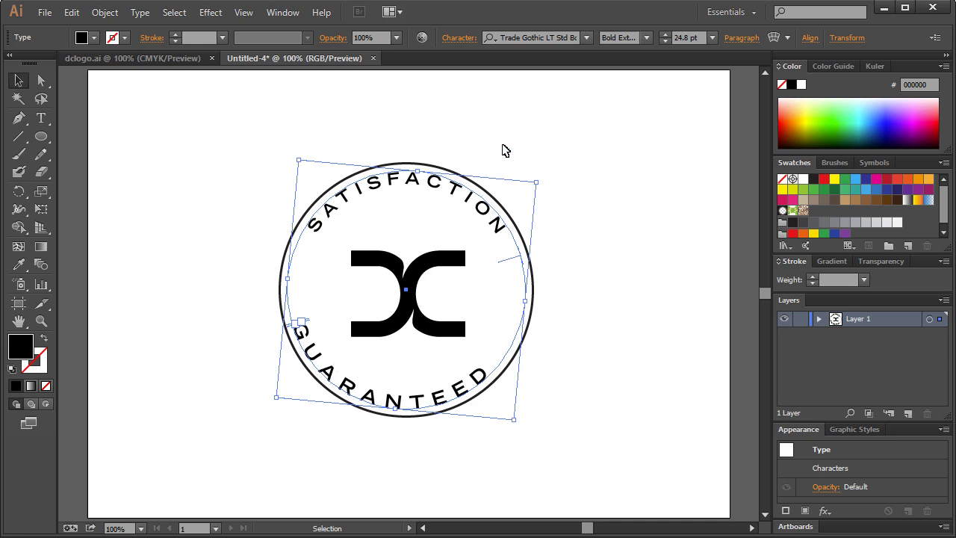
# Step: Match GUARANTEED to SATISFACTION's size by setting it to 22 pt
pyautogui.click(503, 151)
pyautogui.click(445, 193)
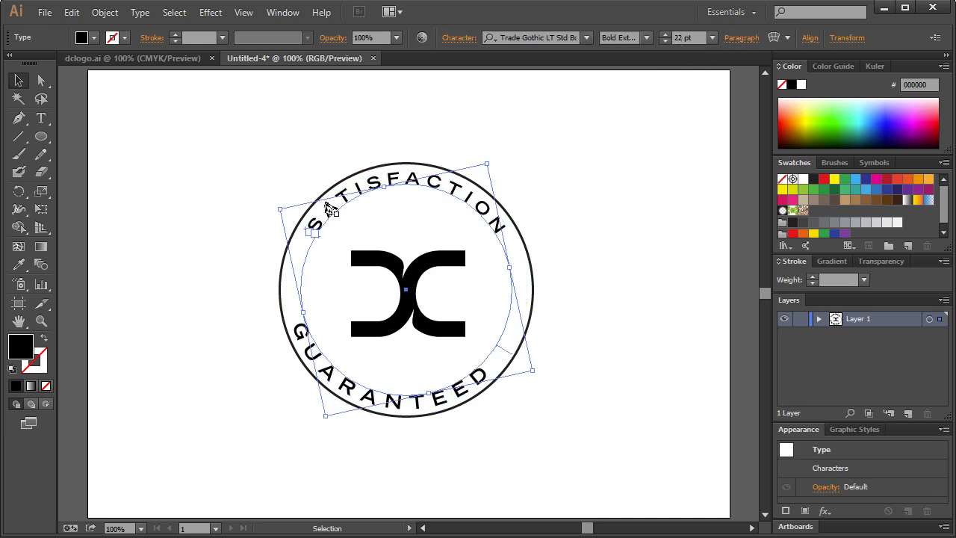
pyautogui.click(309, 384)
pyautogui.click(314, 357)
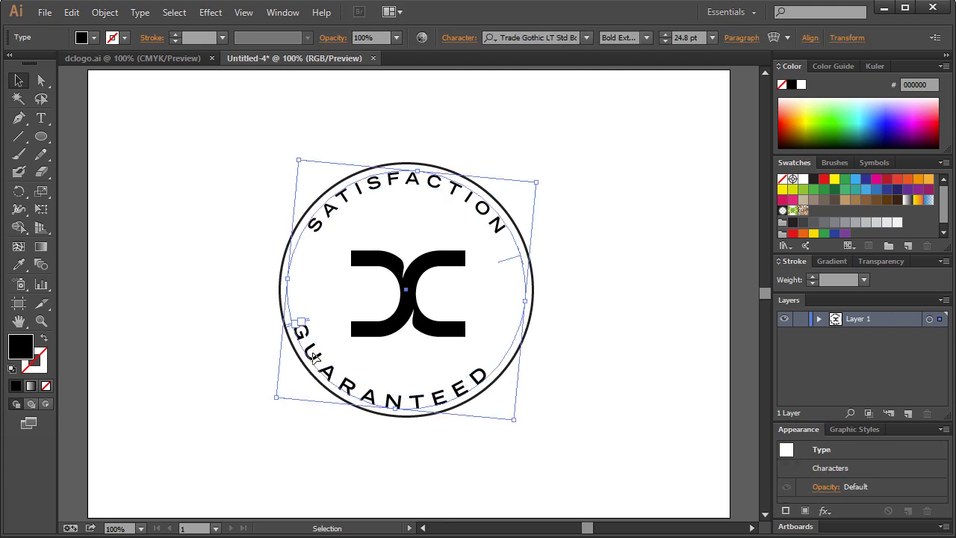
pyautogui.click(689, 38)
pyautogui.write('22')
pyautogui.press('Return')
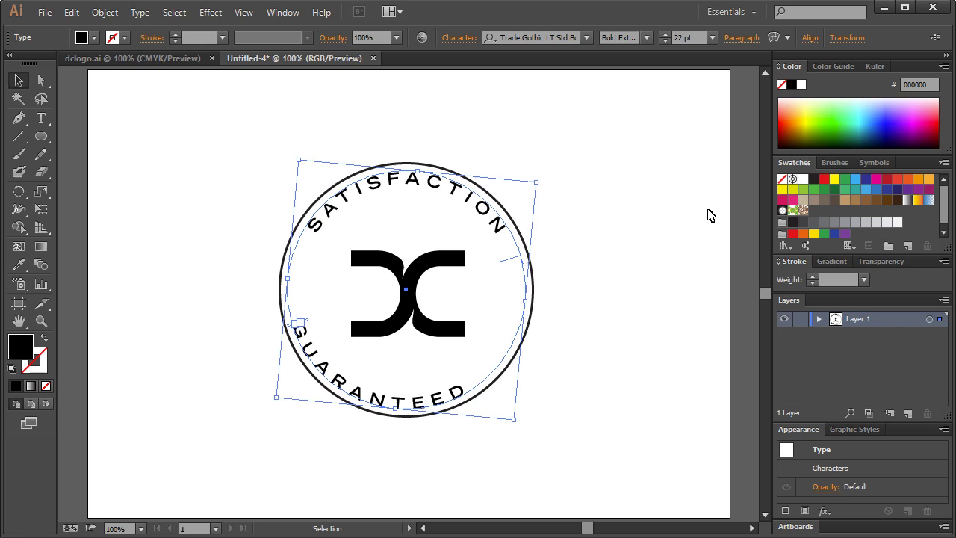
# Step: Rotate GUARANTEED until it sits centred along the bottom of the ring
pyautogui.click(535, 426)
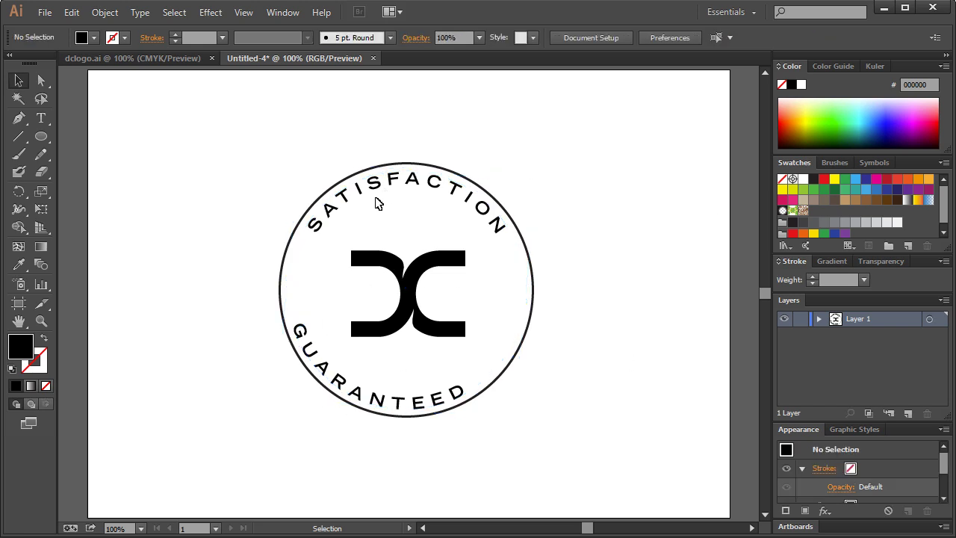
pyautogui.click(417, 408)
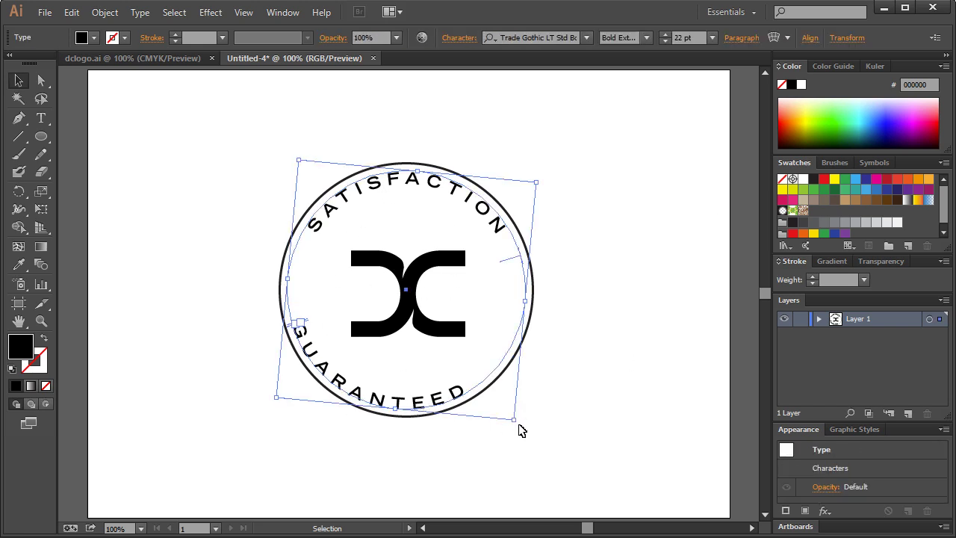
pyautogui.moveTo(519, 426); pyautogui.dragTo(591, 389)
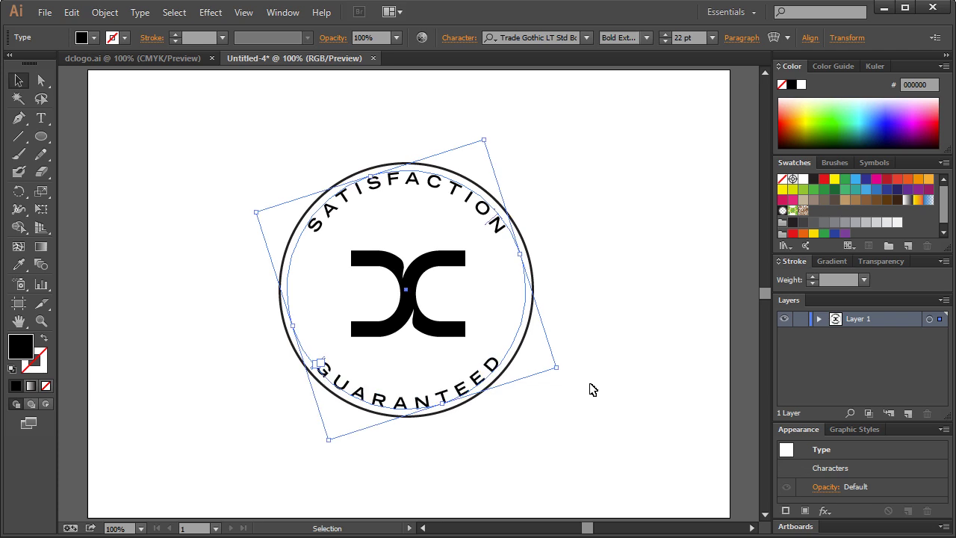
# Step: Shrink the outer circle slightly around its centre
pyautogui.click(542, 450)
pyautogui.click(469, 392)
pyautogui.click(535, 280)
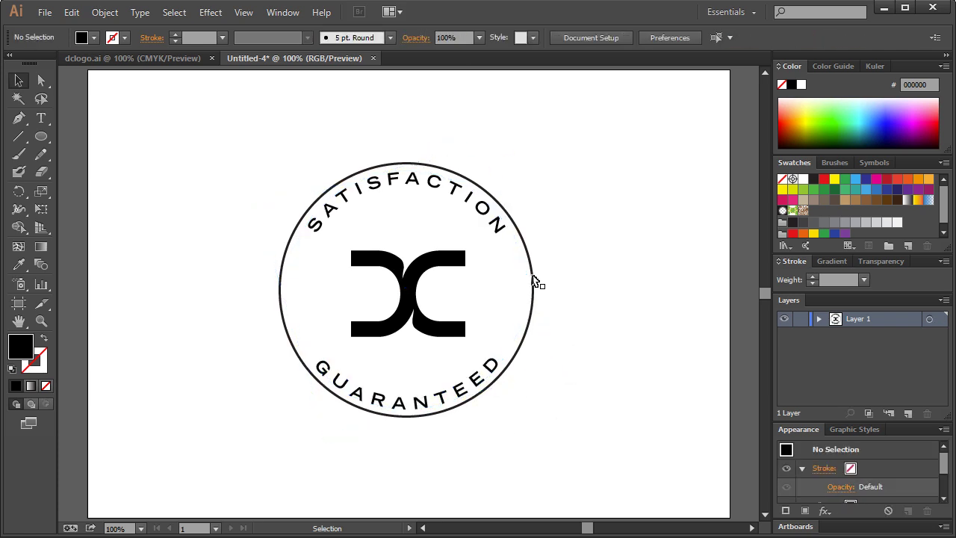
pyautogui.click(534, 278)
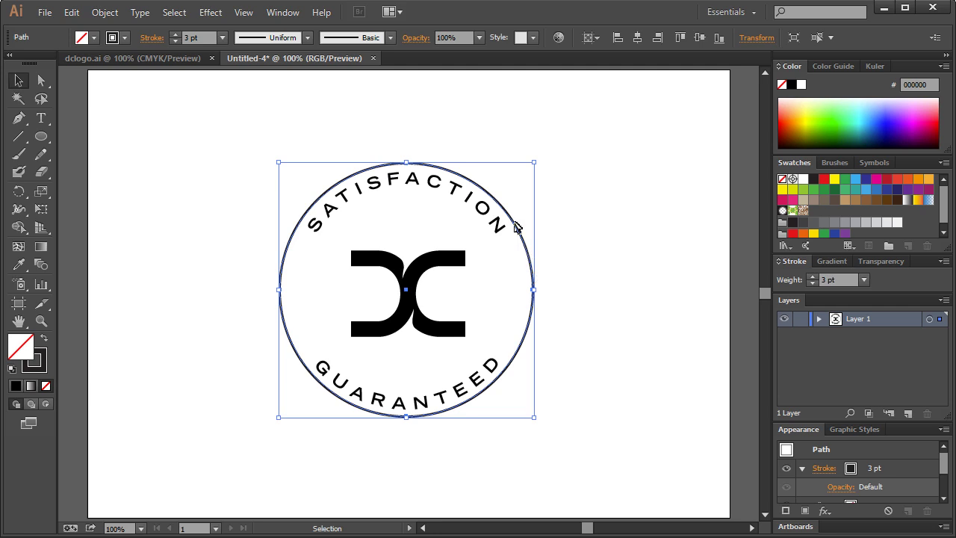
pyautogui.press('a')
pyautogui.press('v')
pyautogui.moveTo(535, 163); pyautogui.dragTo(508, 184)
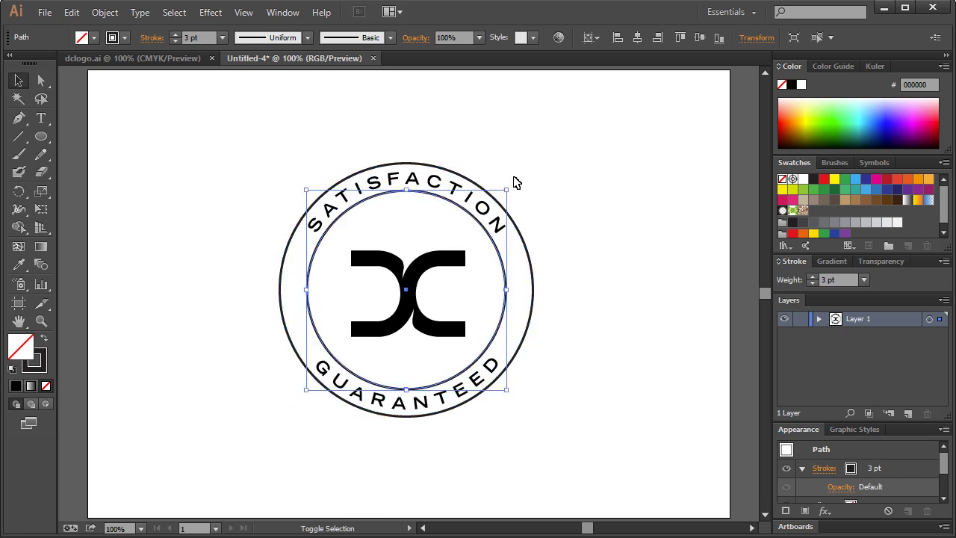
pyautogui.click(552, 119)
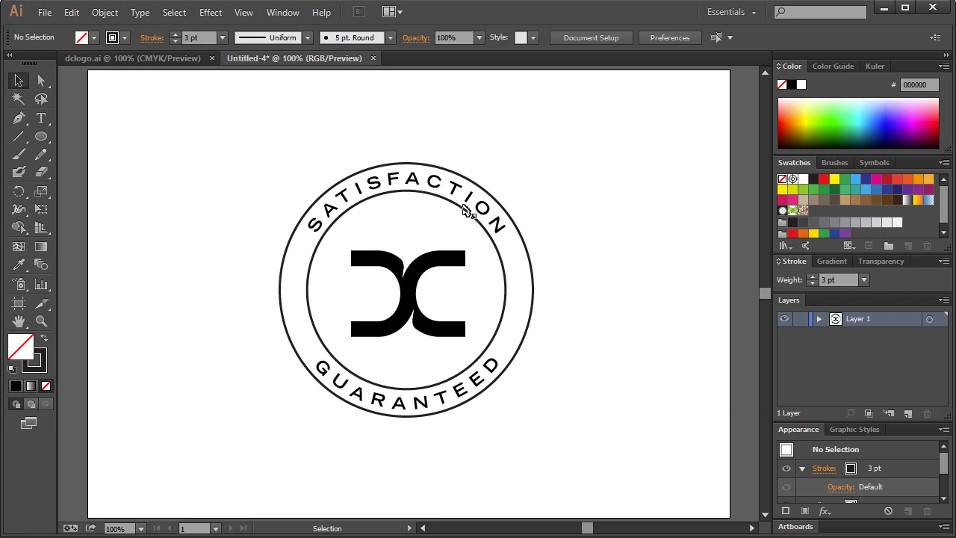
# Step: Set the inner circle's stroke to 2 pt and scale a smaller circle copy through the lettering
pyautogui.click(467, 210)
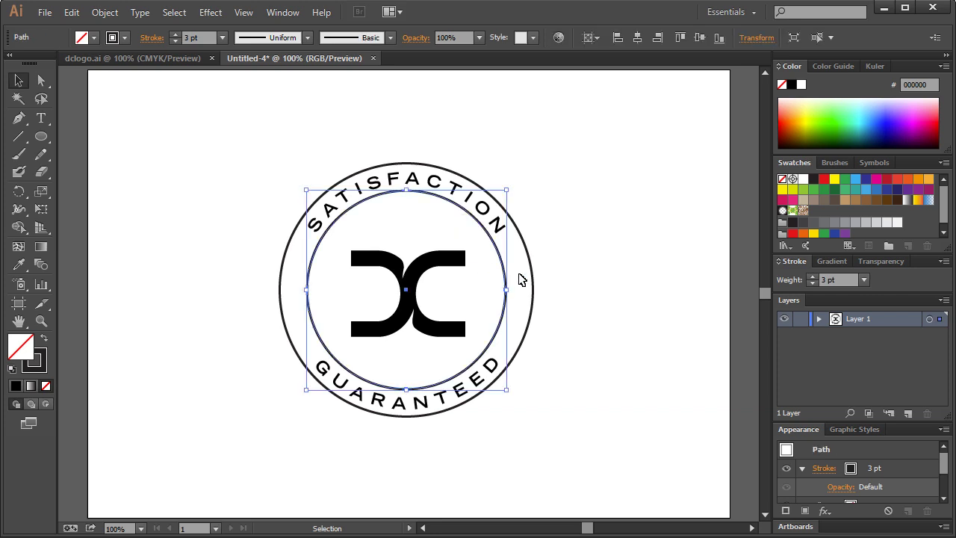
pyautogui.click(174, 41)
pyautogui.click(199, 254)
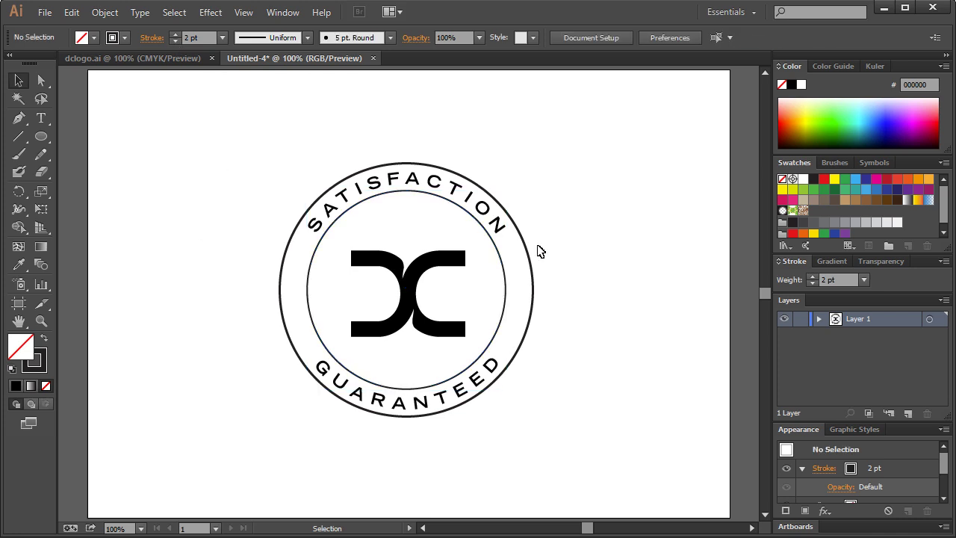
pyautogui.click(526, 250)
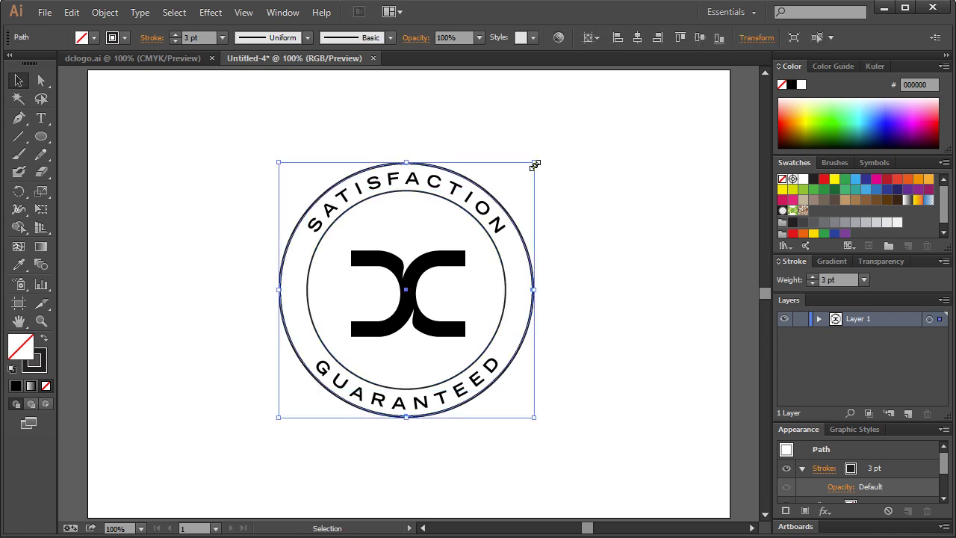
pyautogui.moveTo(535, 165); pyautogui.dragTo(521, 171)
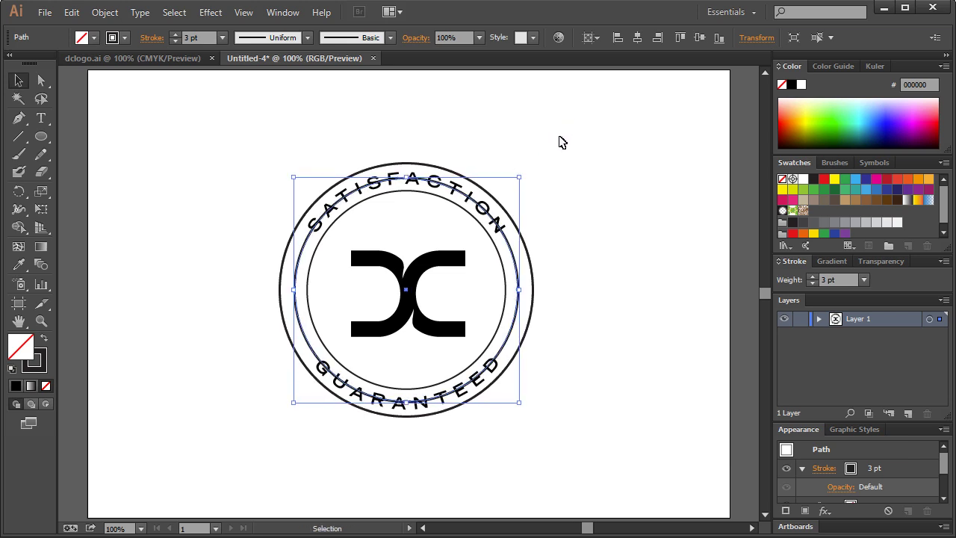
# Step: Make the middle circle's stroke a dashed line with 12 pt dashes
pyautogui.click(153, 38)
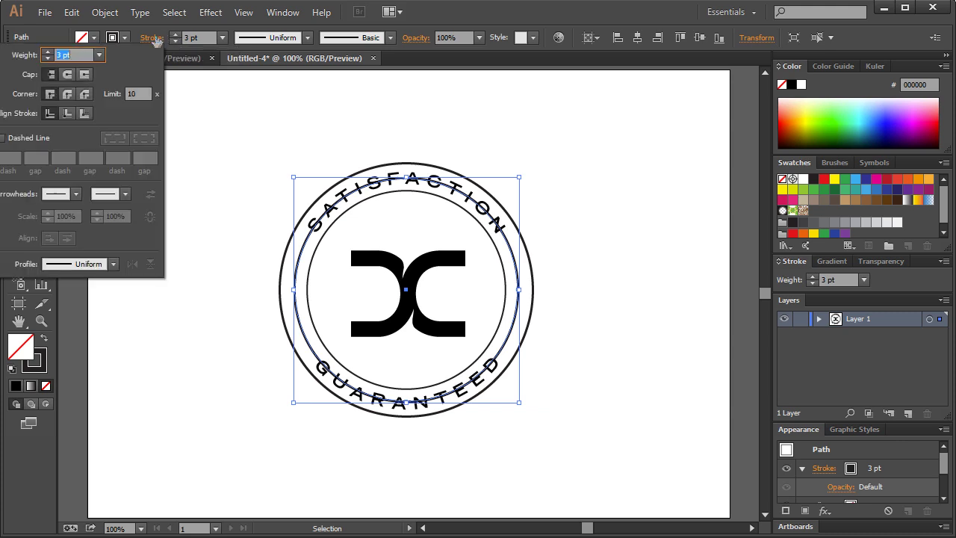
pyautogui.click(44, 137)
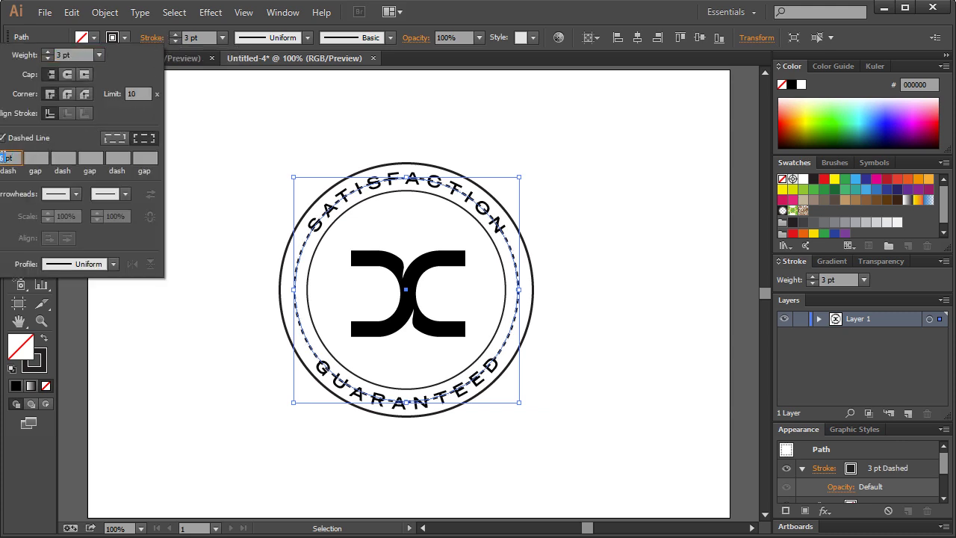
pyautogui.write('12pt')
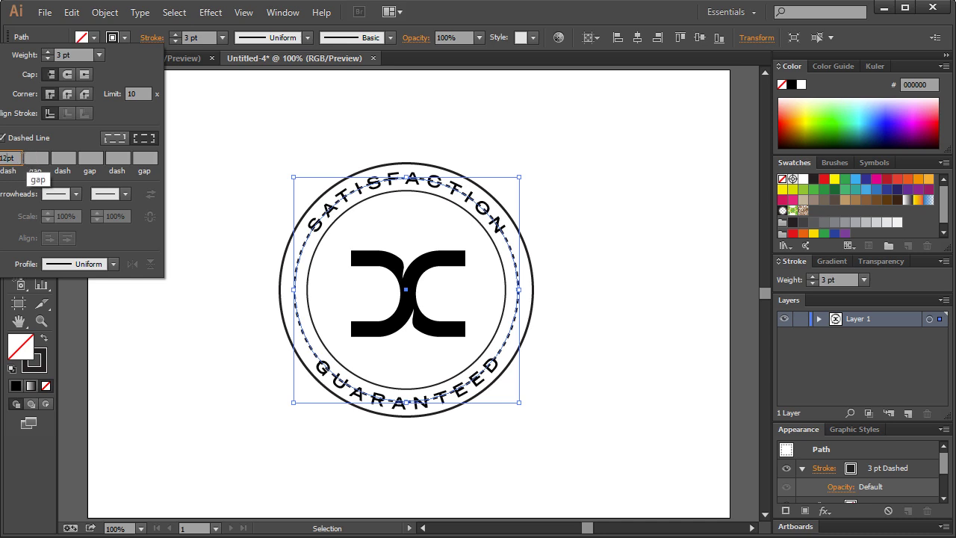
pyautogui.click(32, 159)
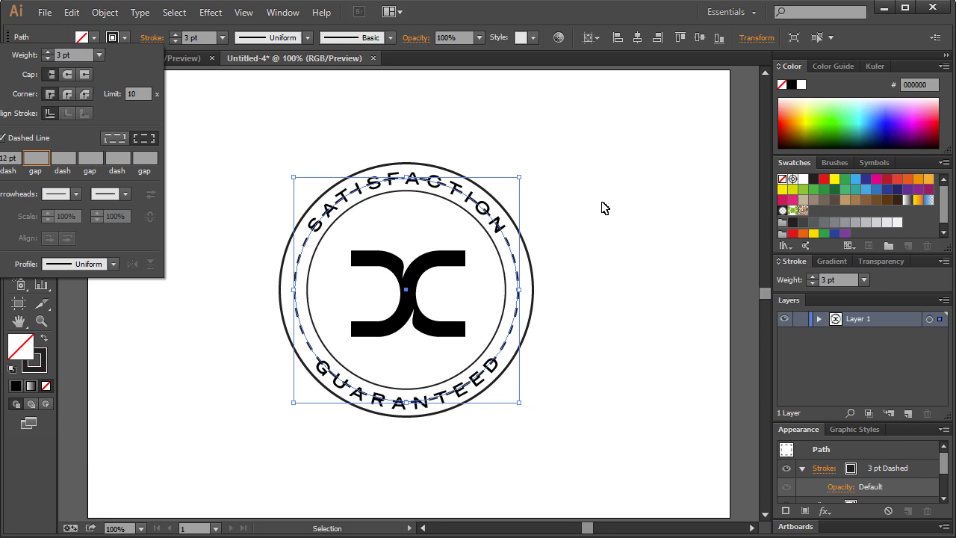
pyautogui.click(604, 208)
pyautogui.click(605, 208)
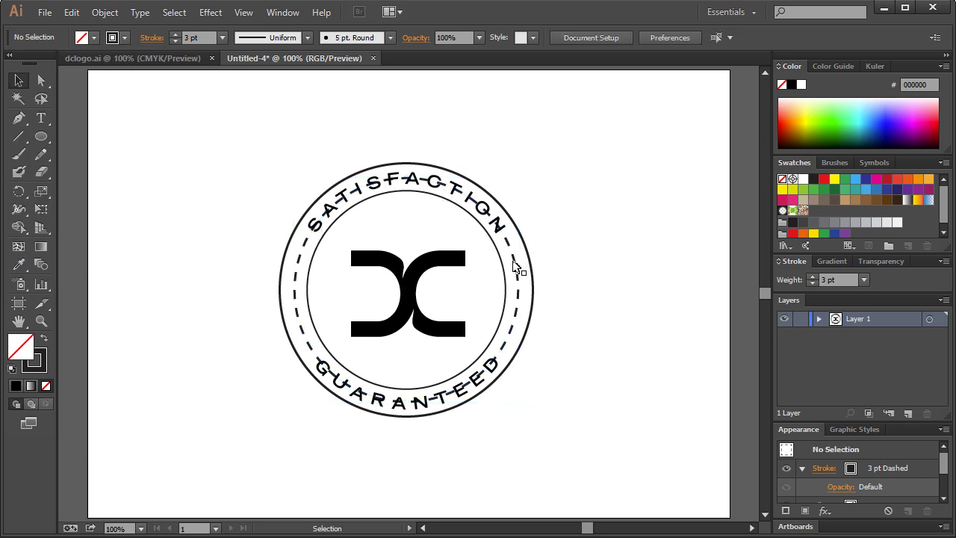
# Step: Convert the dashed circle into filled dash shapes with Object > Path > Outline Stroke
pyautogui.click(517, 267)
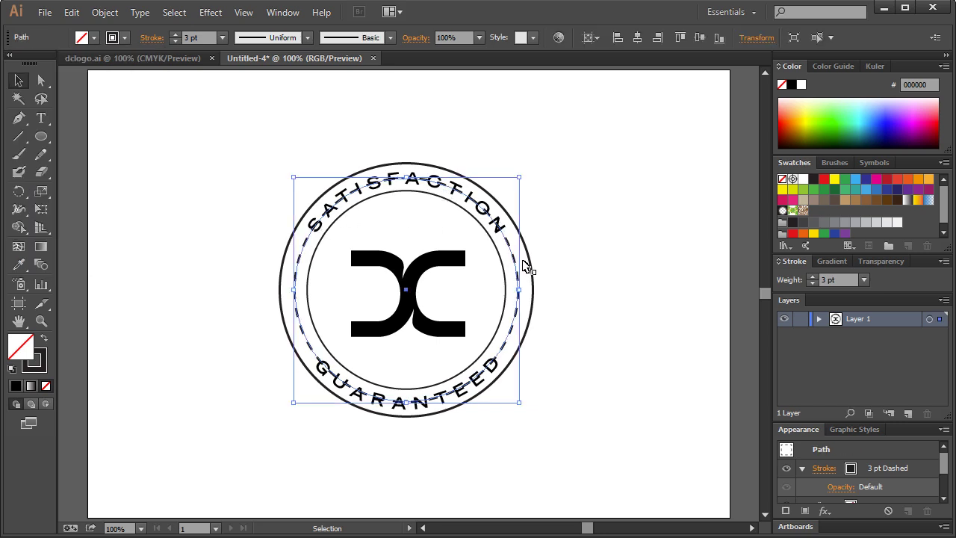
pyautogui.click(105, 14)
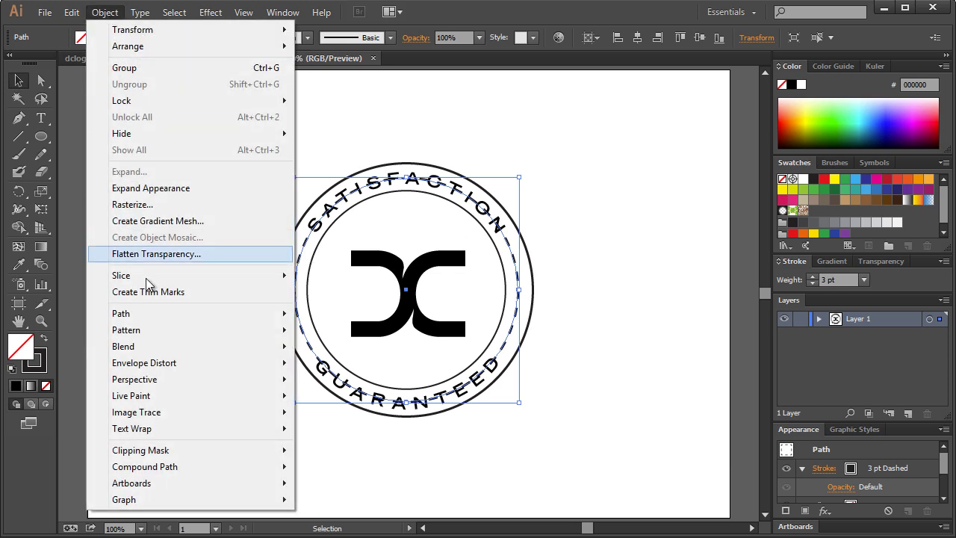
pyautogui.moveTo(152, 315)
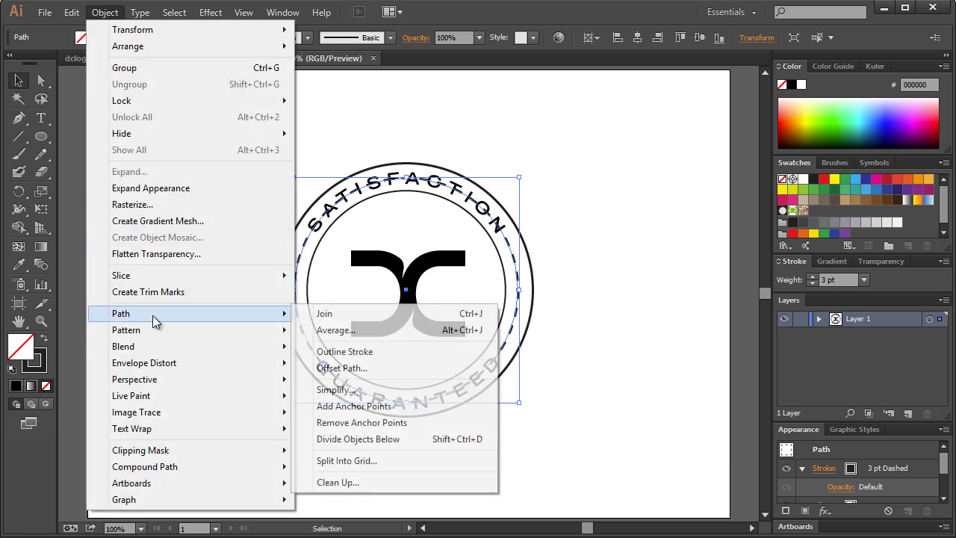
pyautogui.click(356, 360)
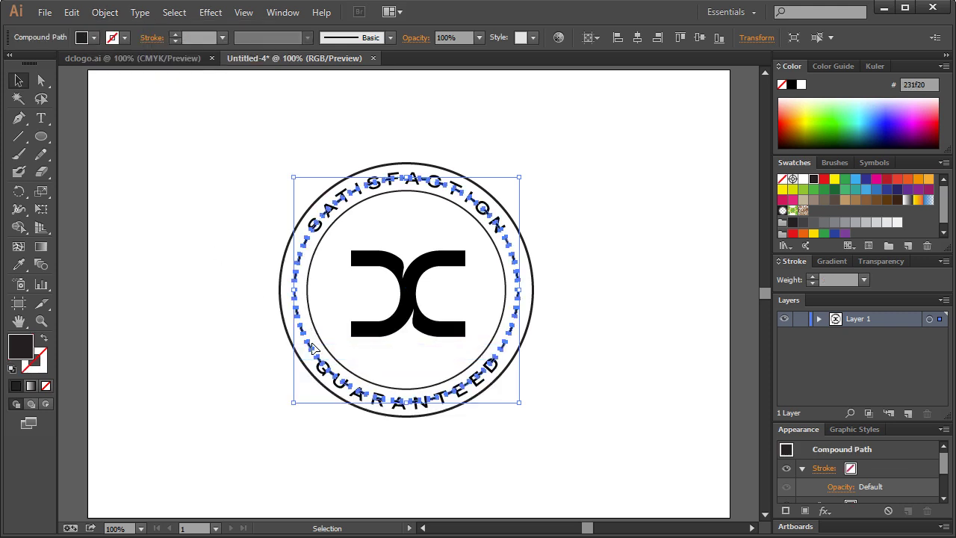
# Step: Zoom in on the badge to about 139% and select the dashed ring
pyautogui.click(41, 320)
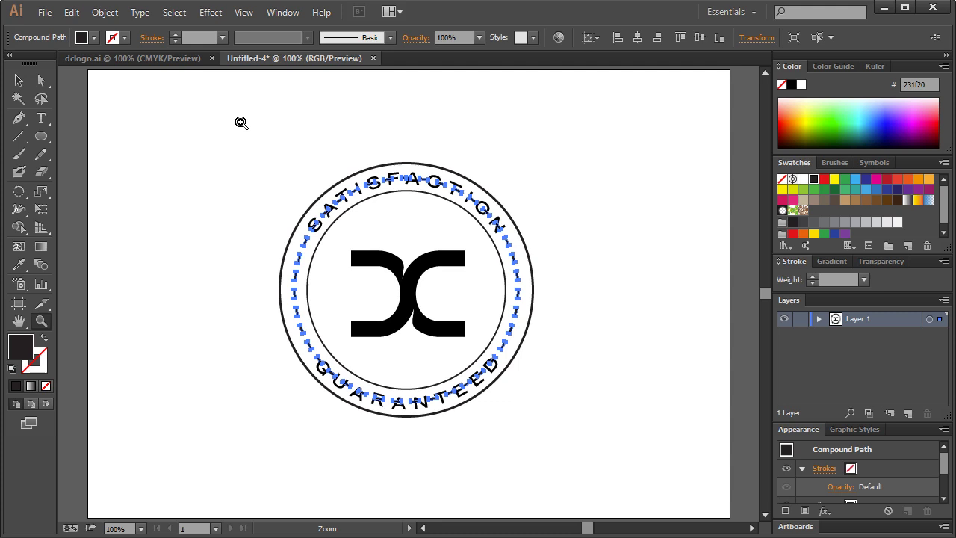
pyautogui.moveTo(241, 122); pyautogui.dragTo(595, 449)
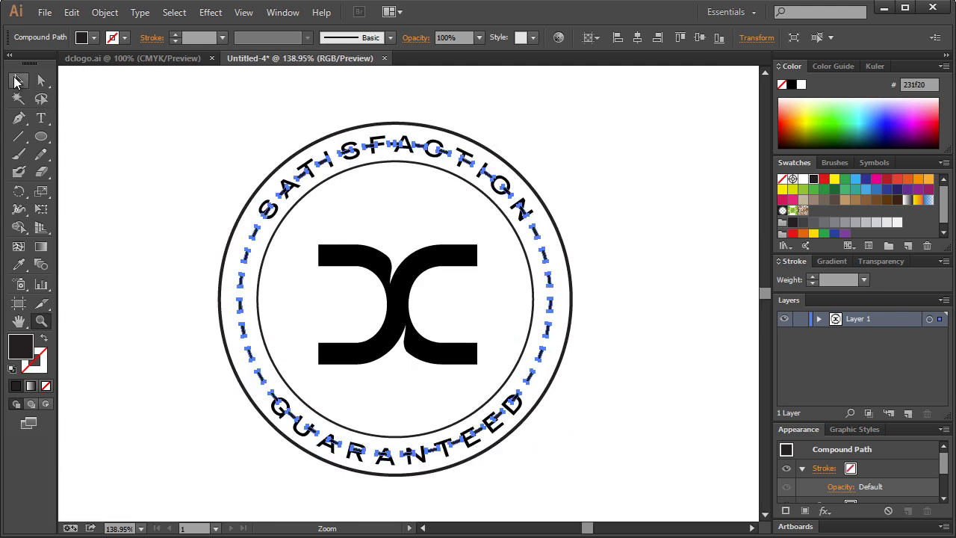
pyautogui.click(18, 81)
pyautogui.moveTo(257, 102); pyautogui.dragTo(529, 243)
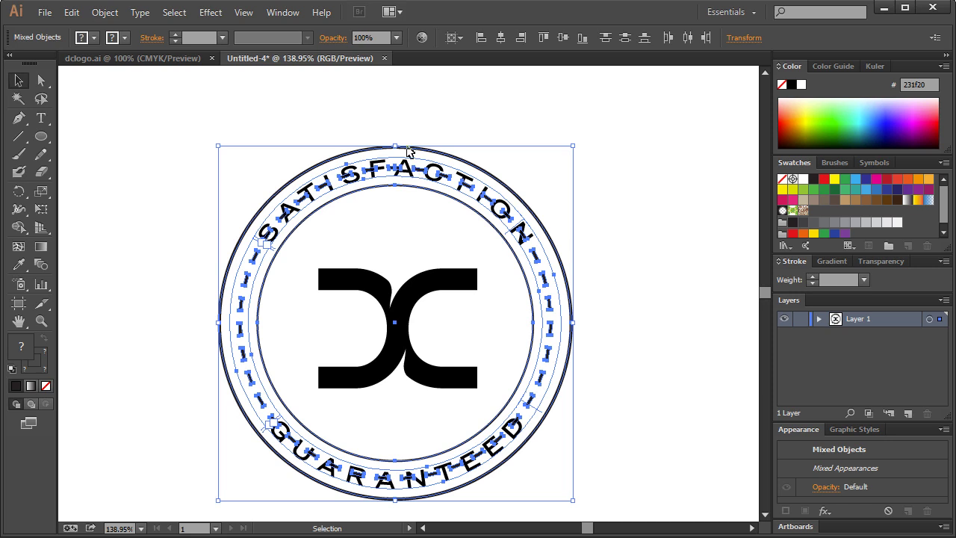
pyautogui.moveTo(407, 137); pyautogui.dragTo(410, 215)
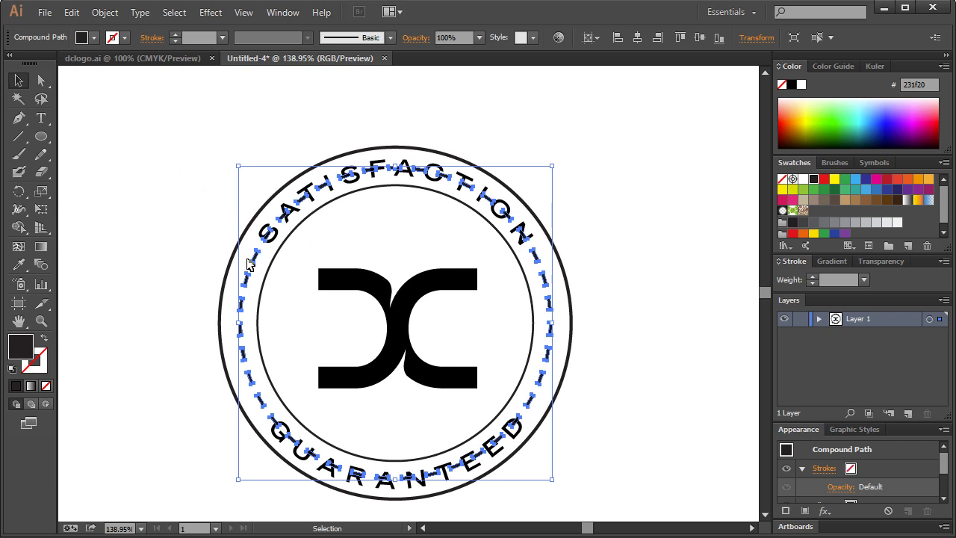
# Step: Apply Release Compound Path to the outlined dashed ring to split it into separate dashes
pyautogui.rightClick(253, 265)
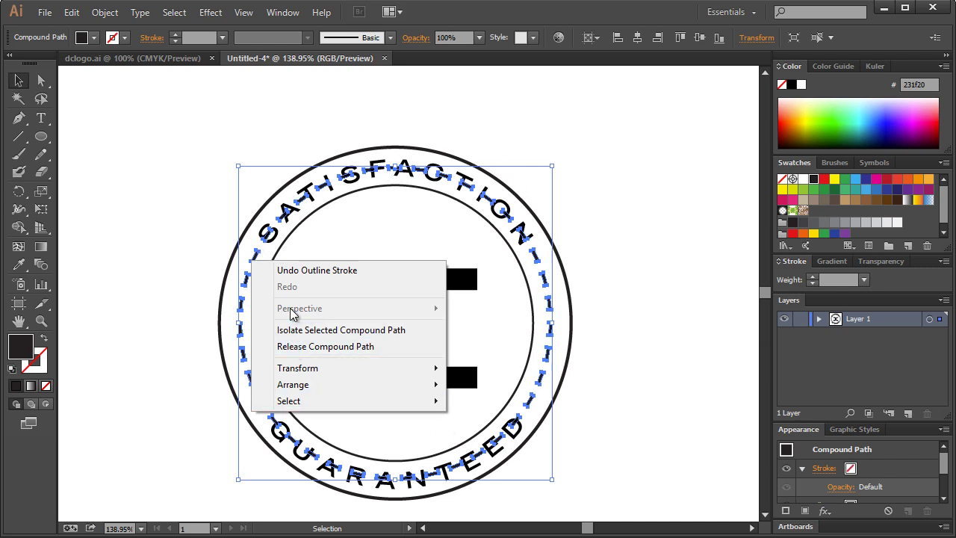
pyautogui.click(216, 251)
pyautogui.click(217, 250)
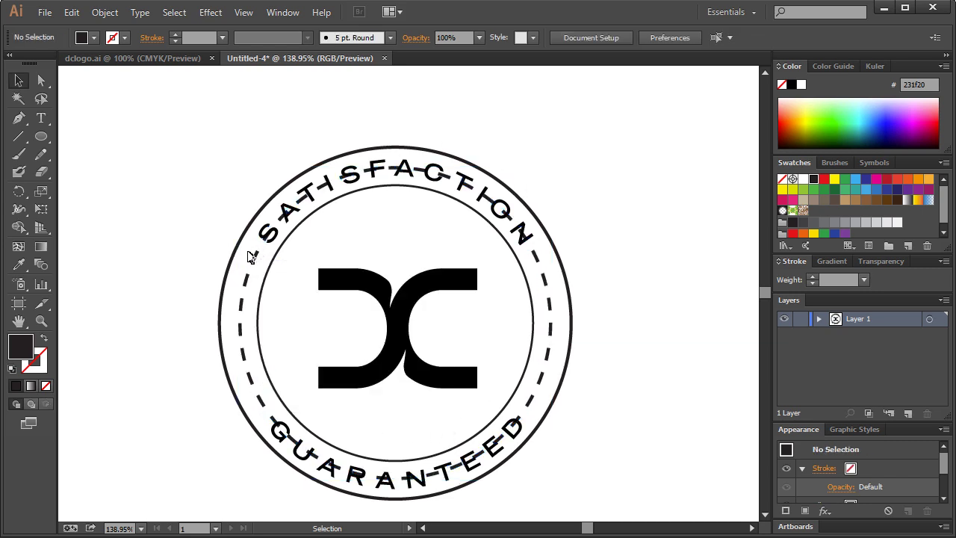
pyautogui.click(250, 257)
pyautogui.click(257, 259)
pyautogui.rightClick(256, 260)
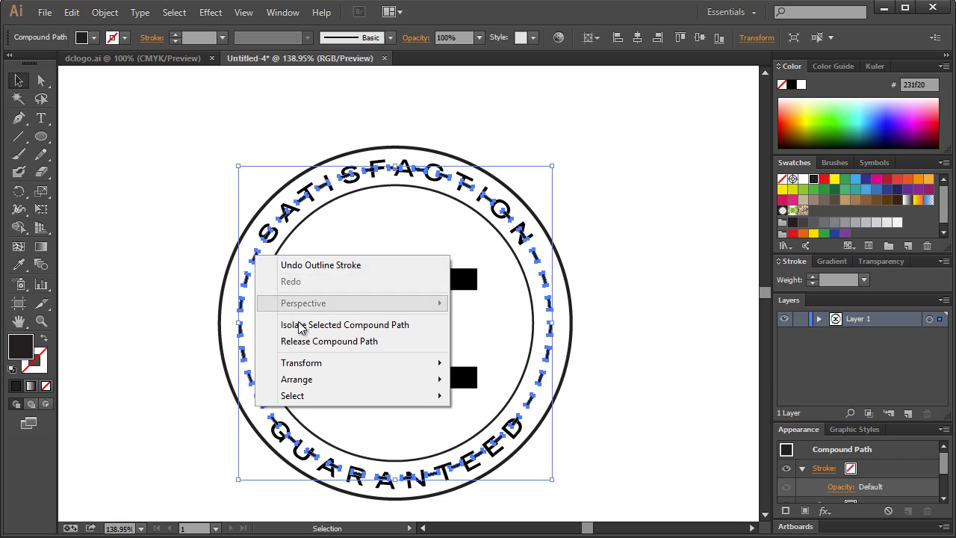
pyautogui.click(308, 345)
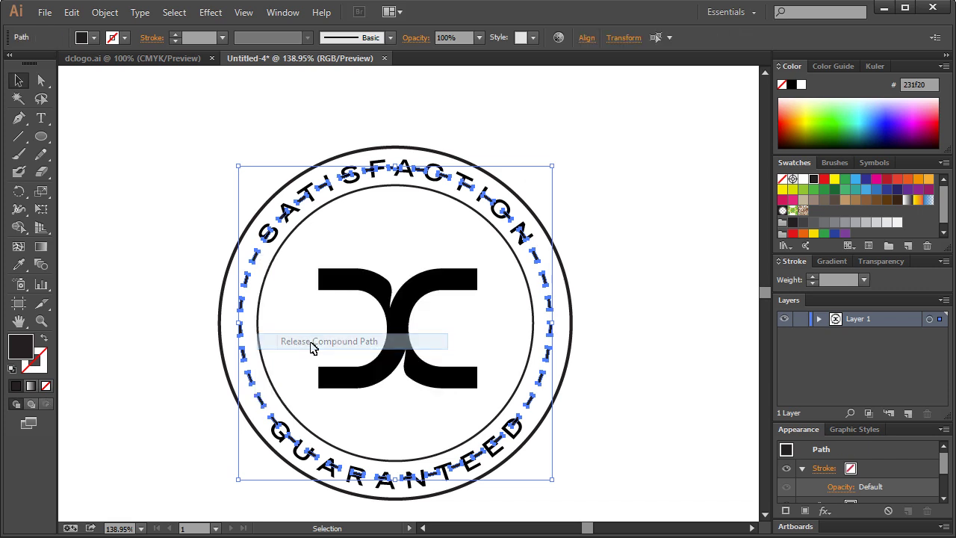
# Step: Confirm a single dash and the SATISFACTION text select individually, then deselect
pyautogui.click(203, 240)
pyautogui.click(252, 262)
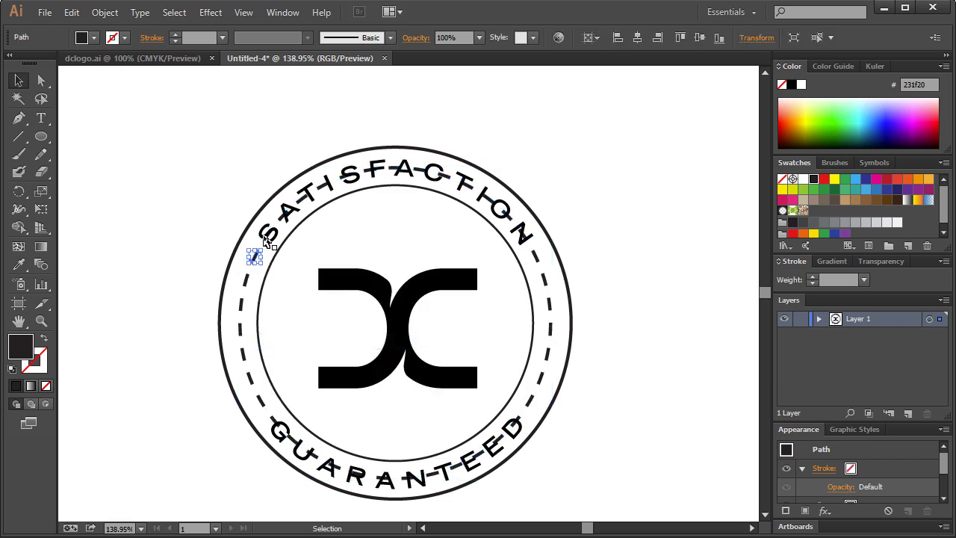
pyautogui.click(268, 239)
pyautogui.click(180, 238)
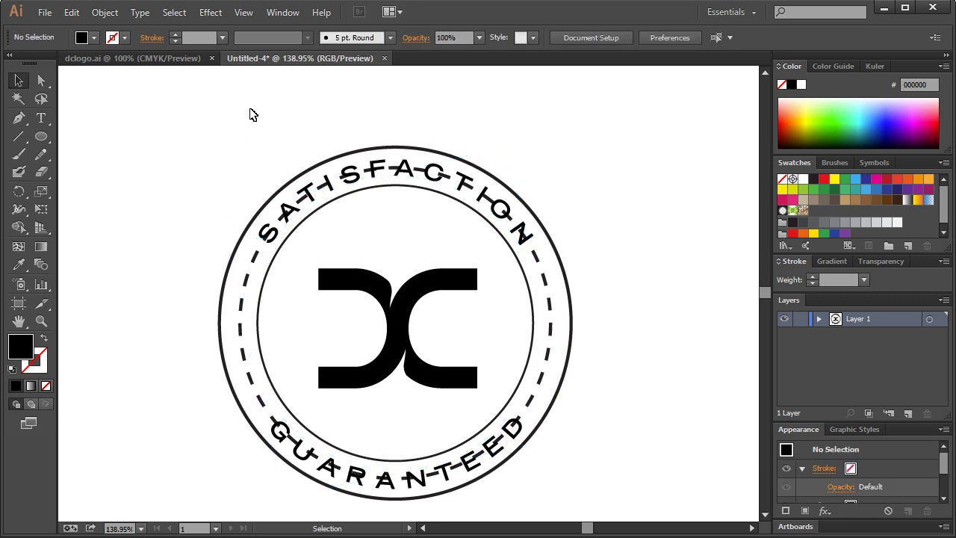
# Step: Delete the dashes crossing the SATISFACTION lettering, keeping the text itself
pyautogui.moveTo(252, 114); pyautogui.dragTo(532, 243)
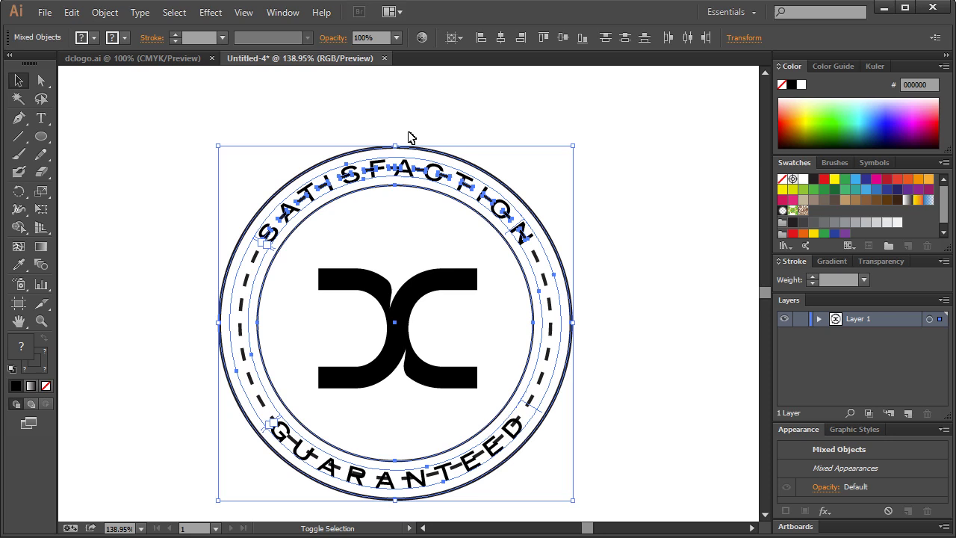
pyautogui.click(411, 216)
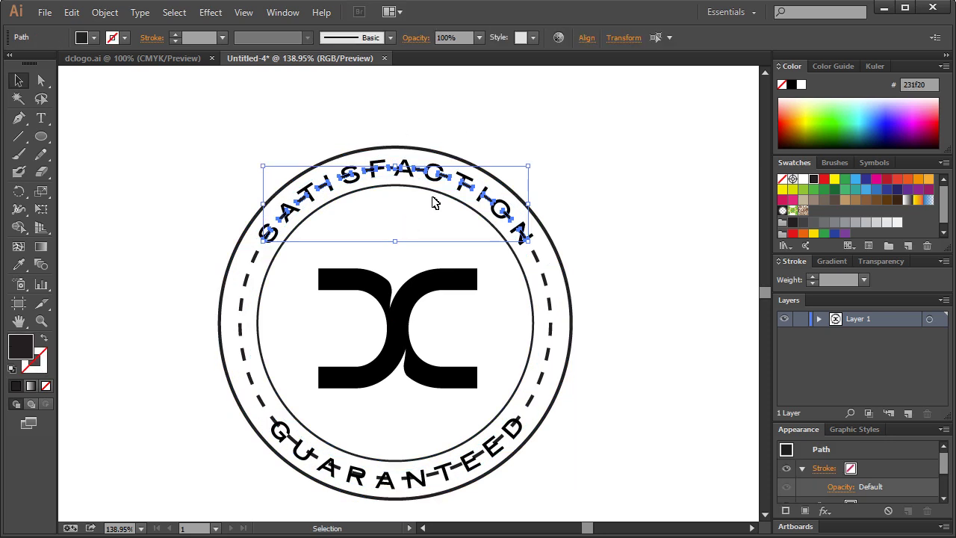
pyautogui.click(436, 201)
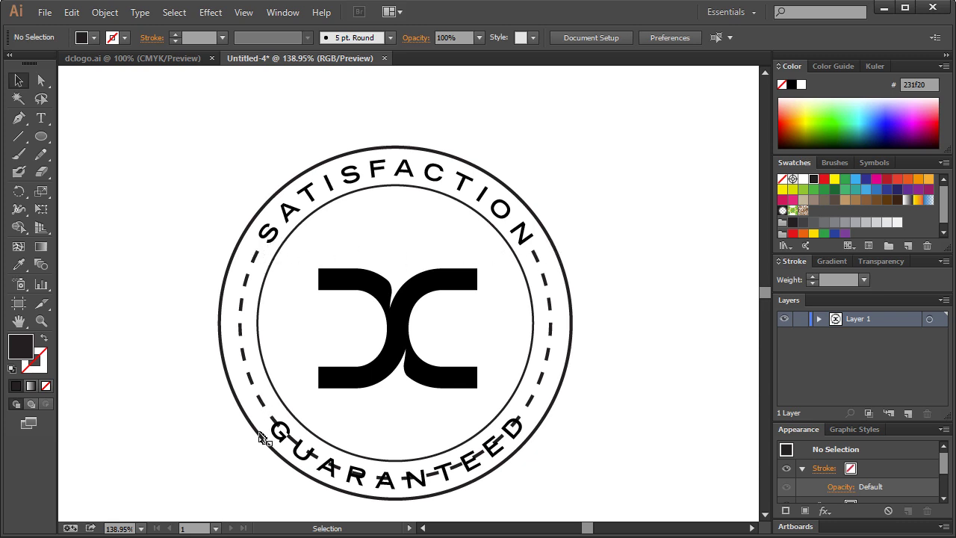
pyautogui.scroll(-3, 559, 440)
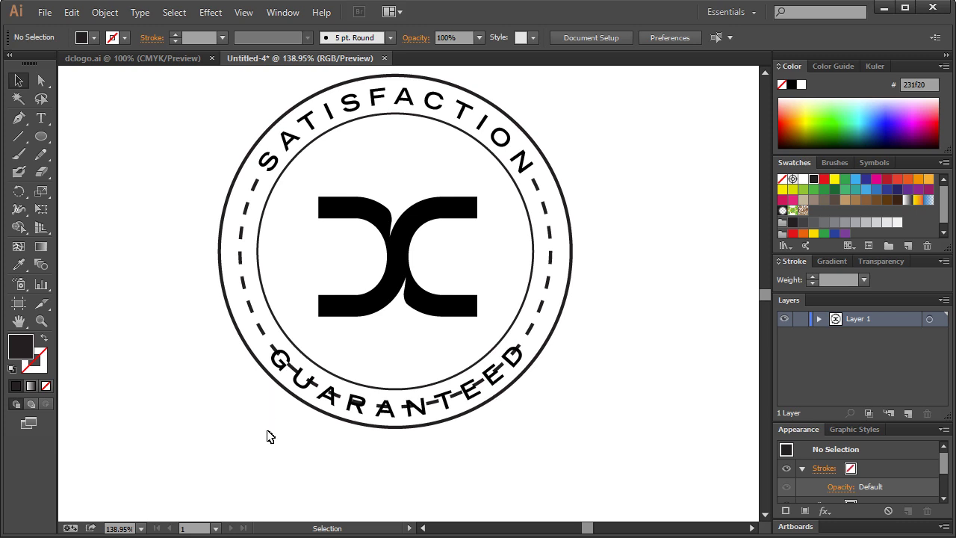
pyautogui.moveTo(268, 438); pyautogui.dragTo(529, 349)
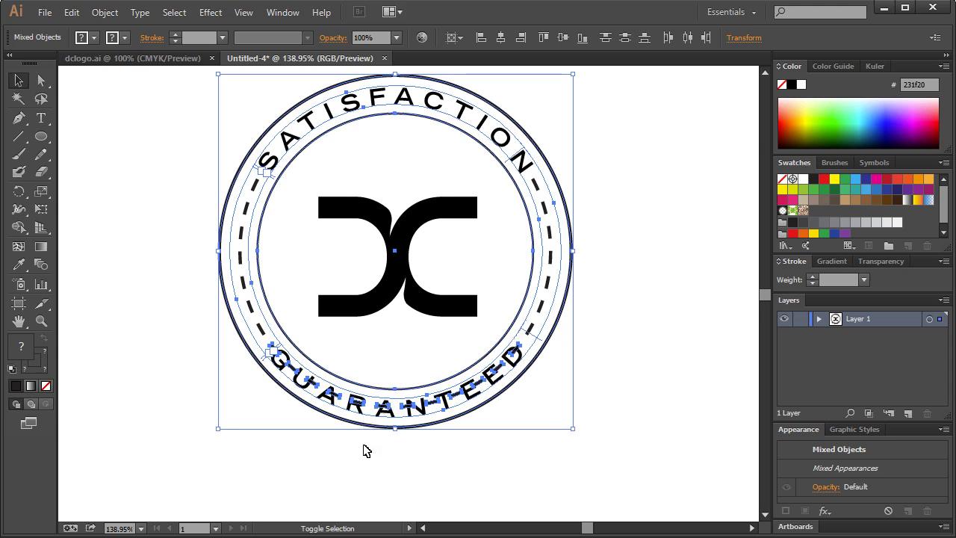
pyautogui.moveTo(366, 450); pyautogui.dragTo(379, 380)
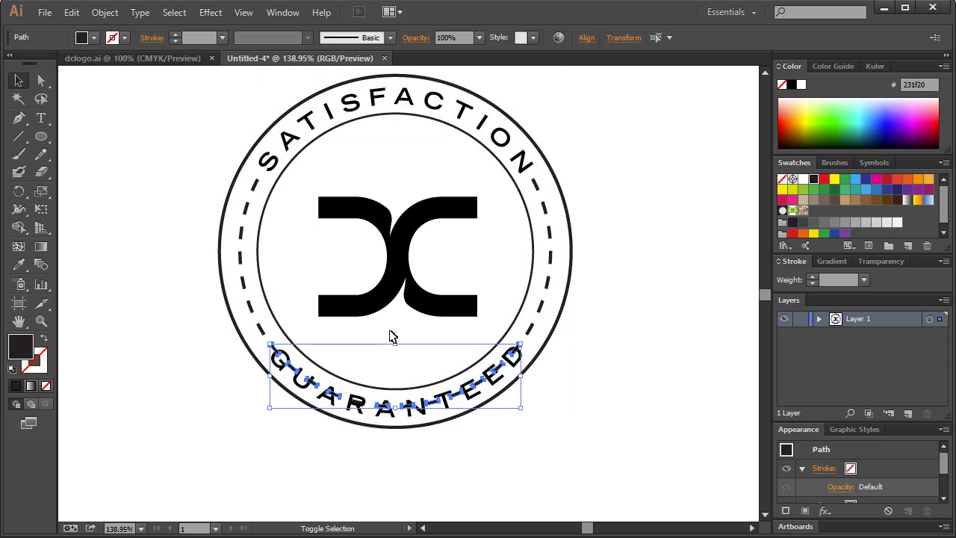
pyautogui.keyDown('shift'); pyautogui.click(390, 389); pyautogui.keyUp('shift')
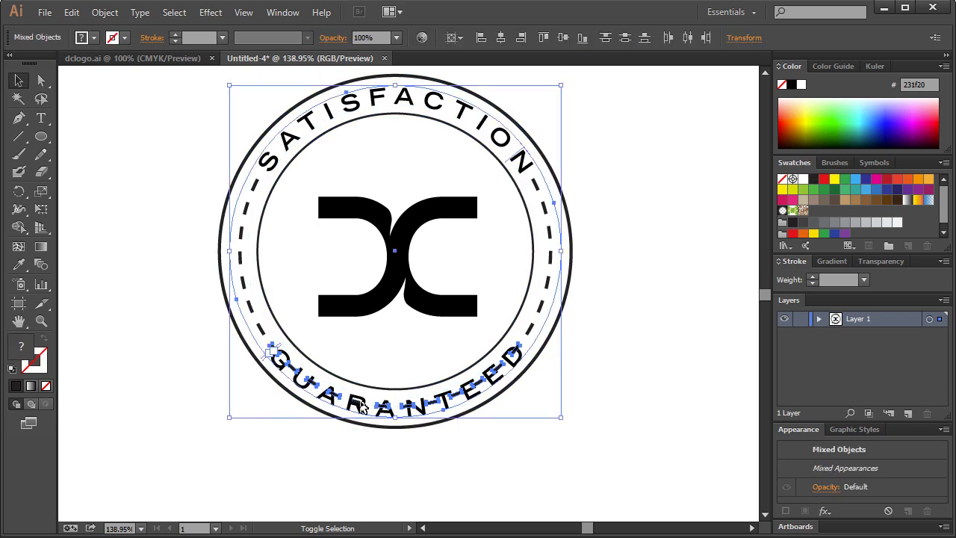
pyautogui.click(360, 407)
pyautogui.hotkey('ctrl', 'z')
pyautogui.hotkey('ctrl', 'shift', 'z')
pyautogui.hotkey('ctrl', 'a')
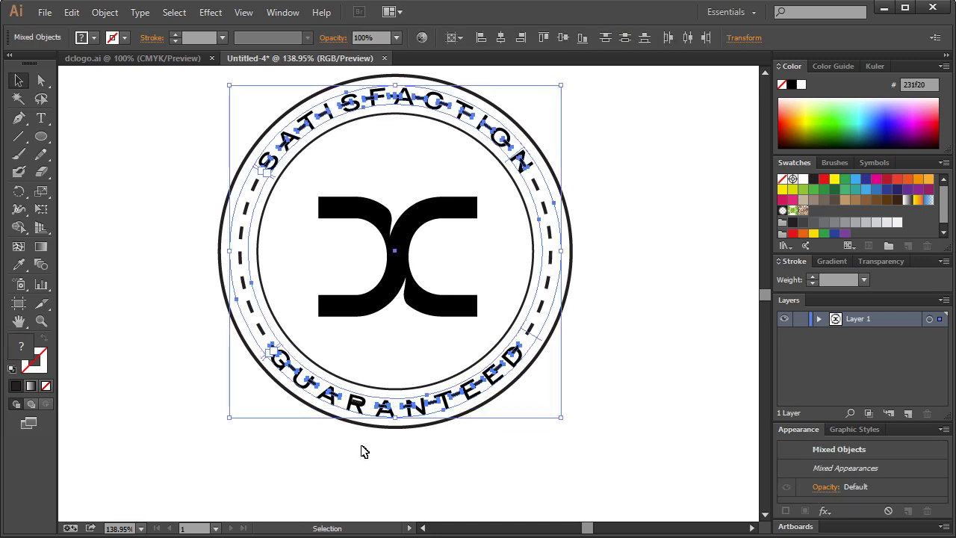
pyautogui.hotkey('ctrl', '8')
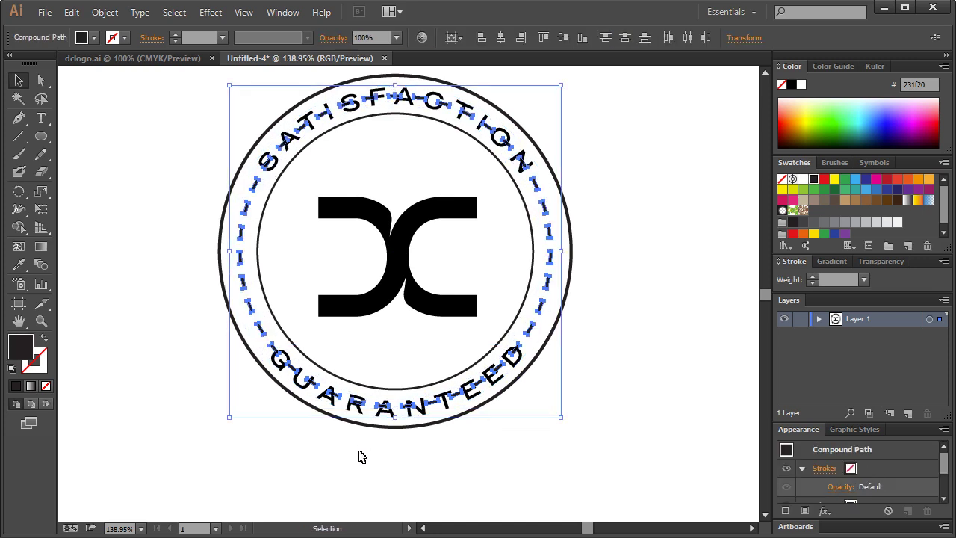
pyautogui.click(73, 15)
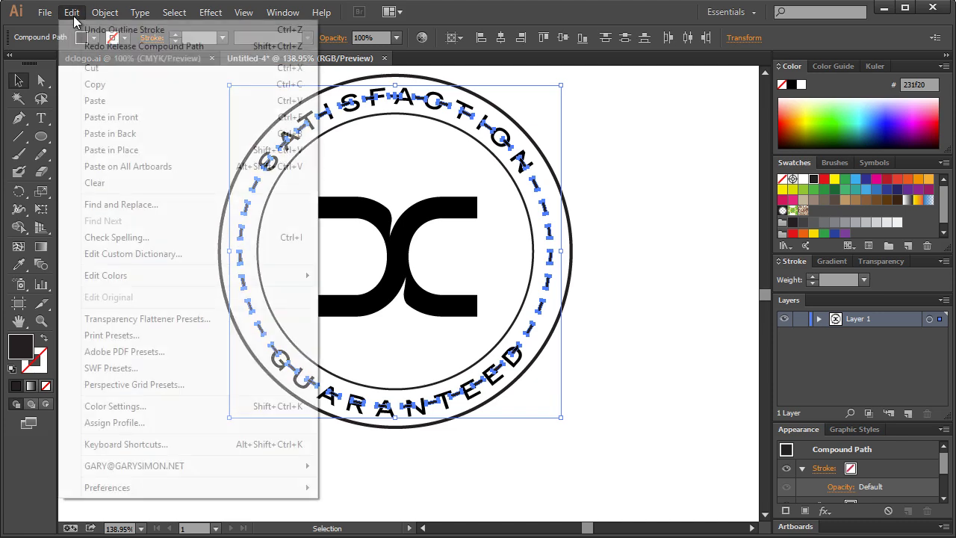
pyautogui.click(82, 47)
pyautogui.click(72, 13)
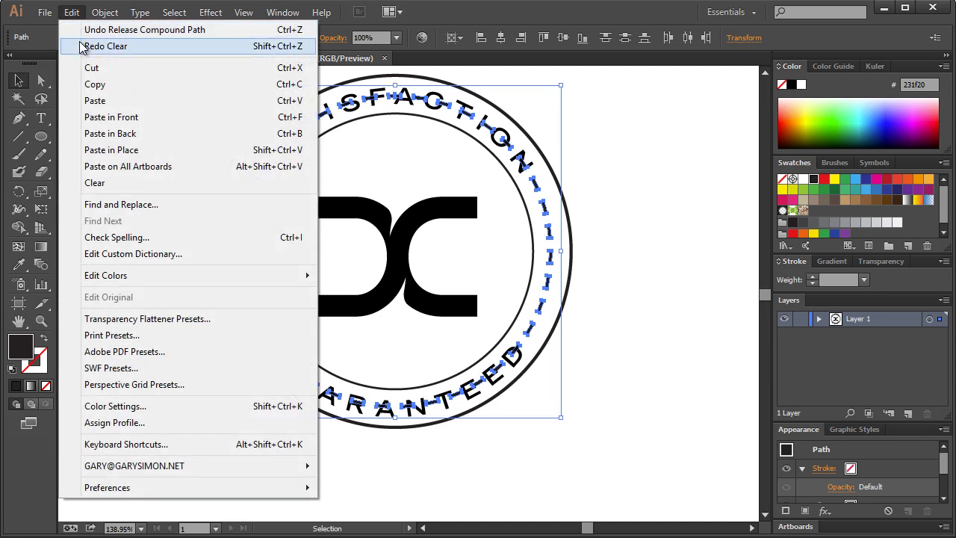
pyautogui.click(82, 46)
pyautogui.click(340, 452)
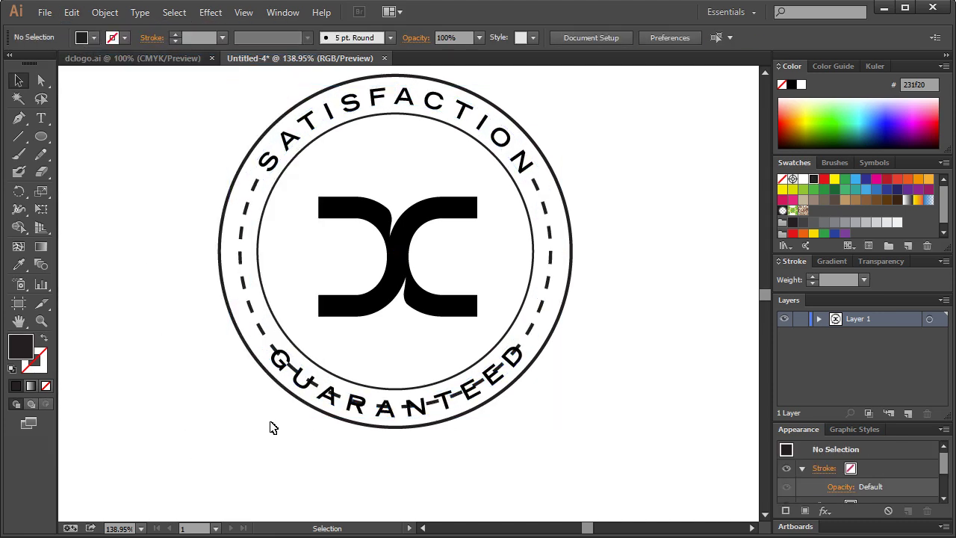
pyautogui.moveTo(273, 427); pyautogui.dragTo(523, 346)
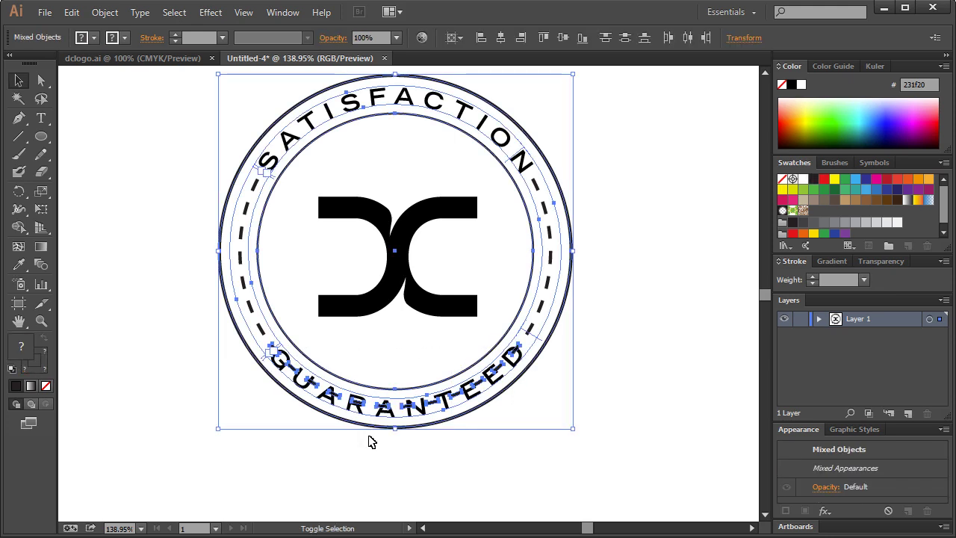
pyautogui.click(370, 398)
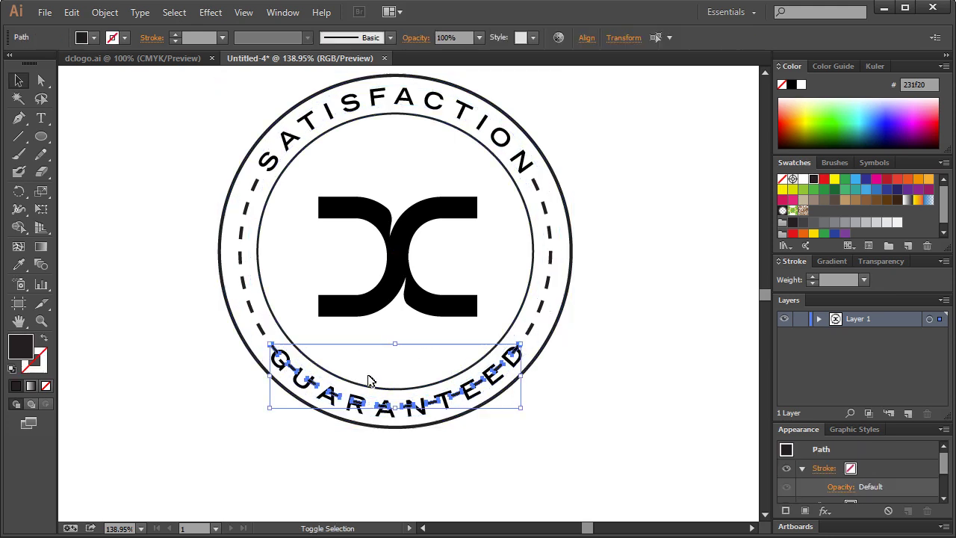
pyautogui.click(381, 277)
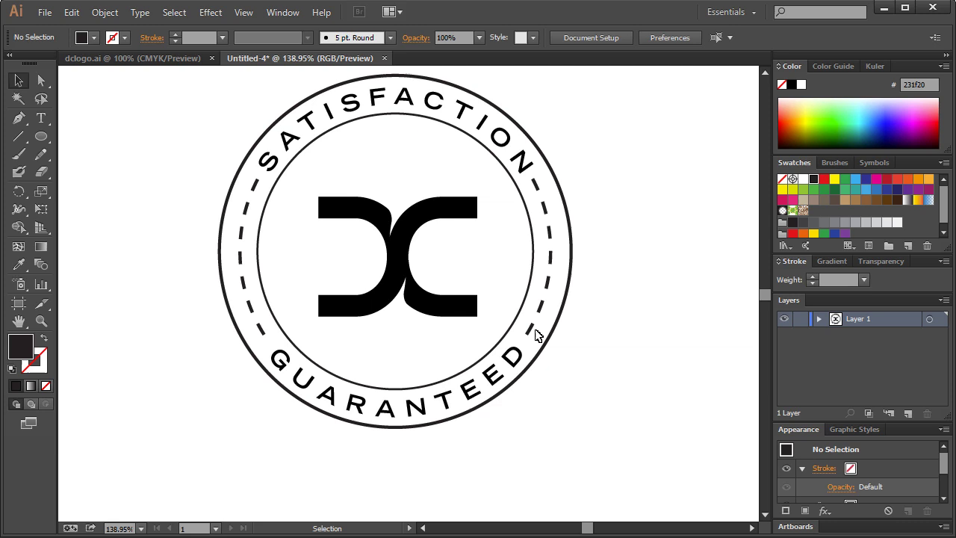
# Step: Check the GUARANTEED text, then show the artboard at 100% zoom
pyautogui.click(521, 370)
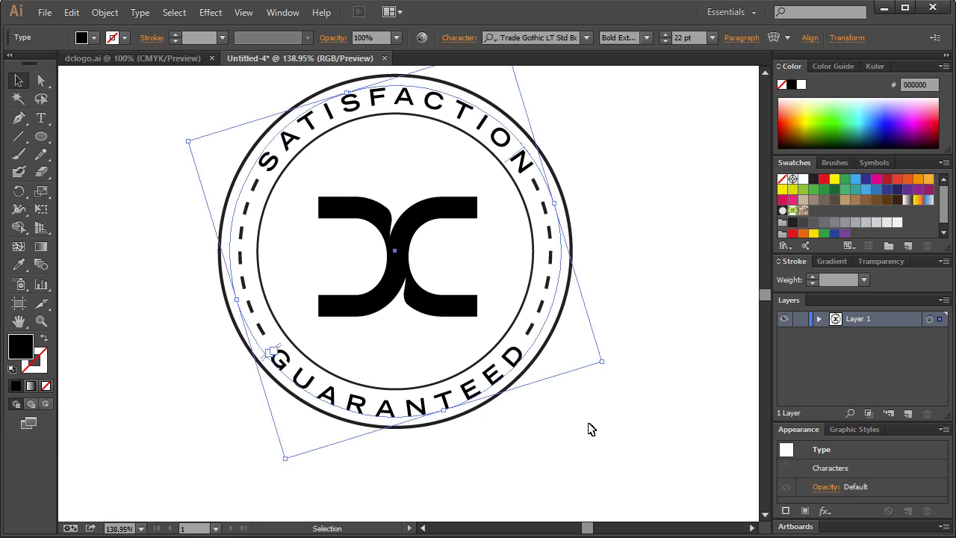
pyautogui.click(538, 408)
pyautogui.hotkey('ctrl', '1')
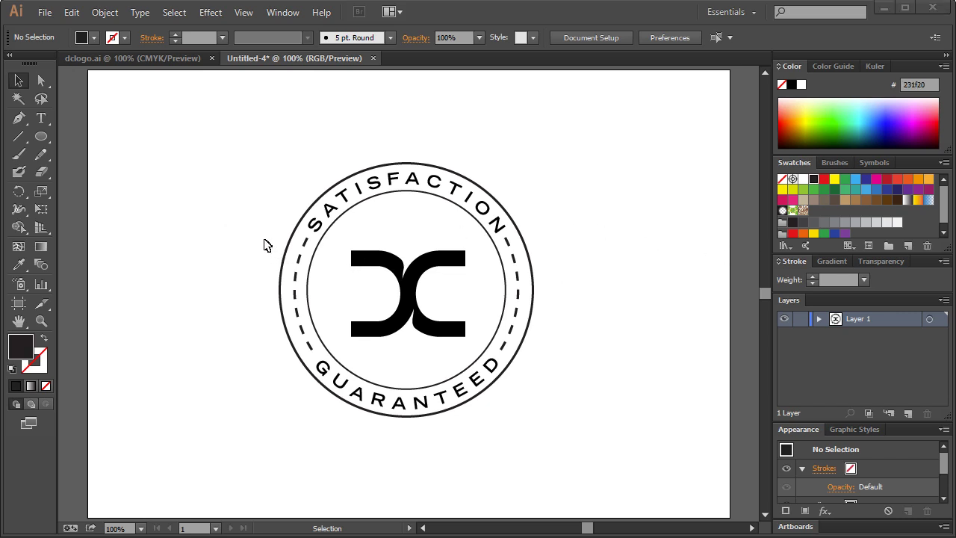
# Step: Select only the ring's dashes, excluding text, circles and DC logo, and group them
pyautogui.click(266, 244)
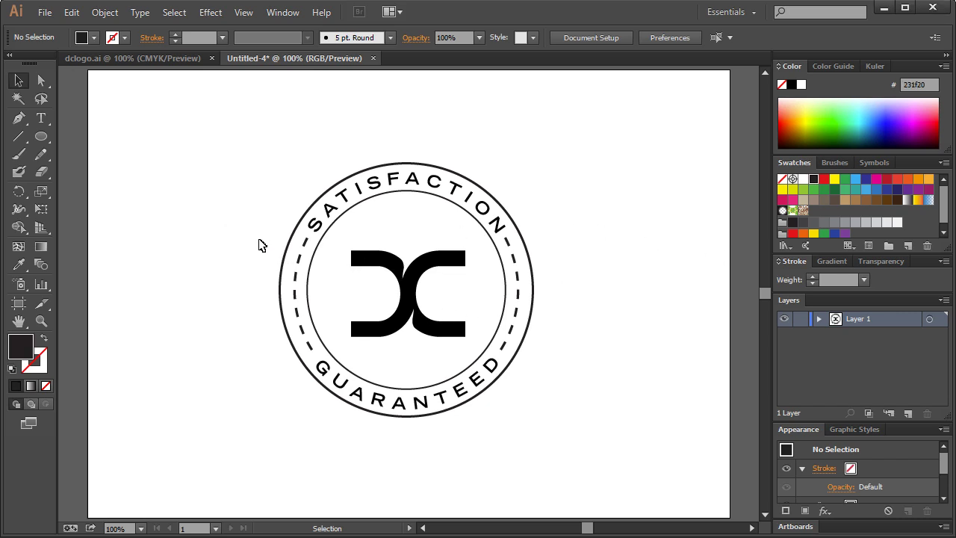
pyautogui.moveTo(260, 240); pyautogui.dragTo(536, 347)
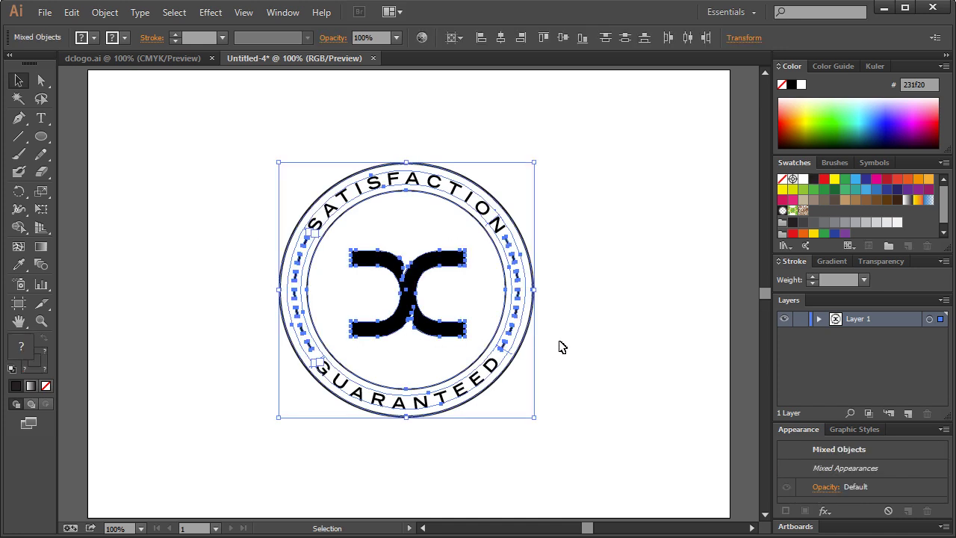
pyautogui.keyDown('shift'); pyautogui.click(343, 389); pyautogui.keyUp('shift')
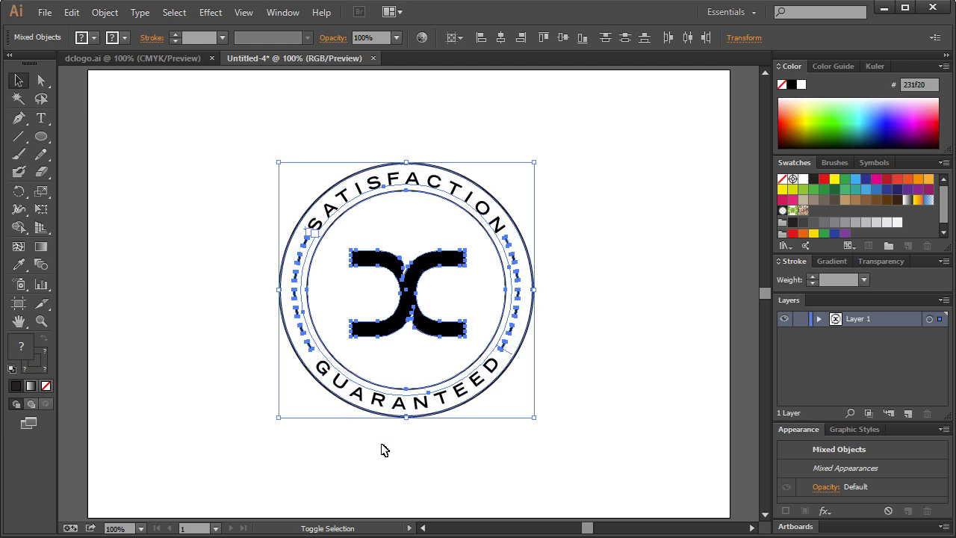
pyautogui.keyDown('shift'); pyautogui.click(443, 380); pyautogui.keyUp('shift')
pyautogui.keyDown('shift'); pyautogui.click(457, 405); pyautogui.keyUp('shift')
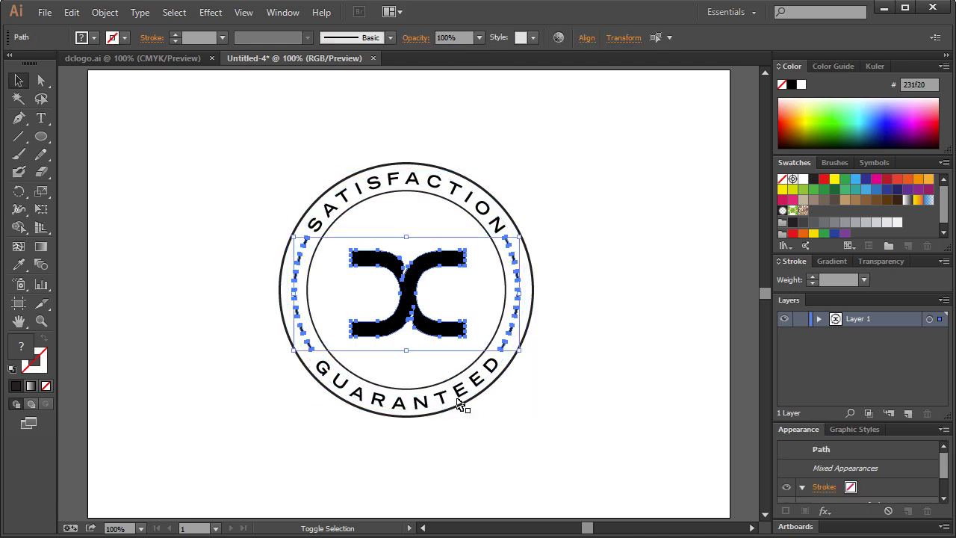
pyautogui.keyDown('shift'); pyautogui.click(434, 274); pyautogui.keyUp('shift')
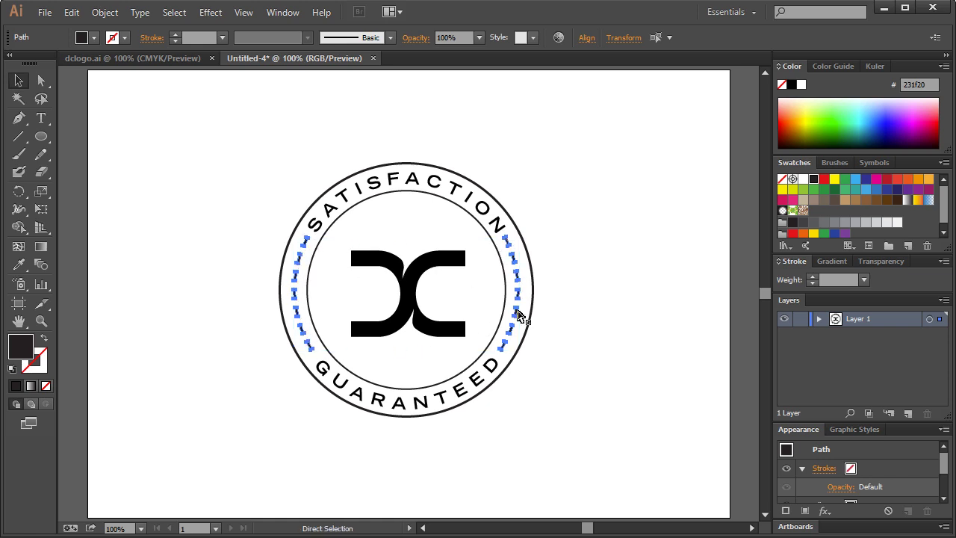
pyautogui.hotkey('ctrl', 'g')
pyautogui.hotkey('ctrl', 'shift', 'a')
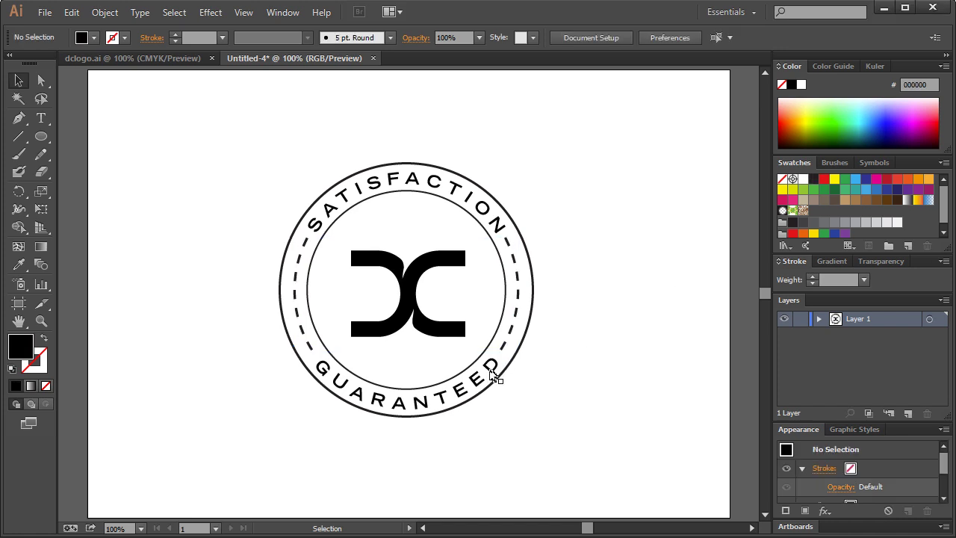
# Step: Rotate the GUARANTEED curved text slightly around the ring
pyautogui.click(493, 375)
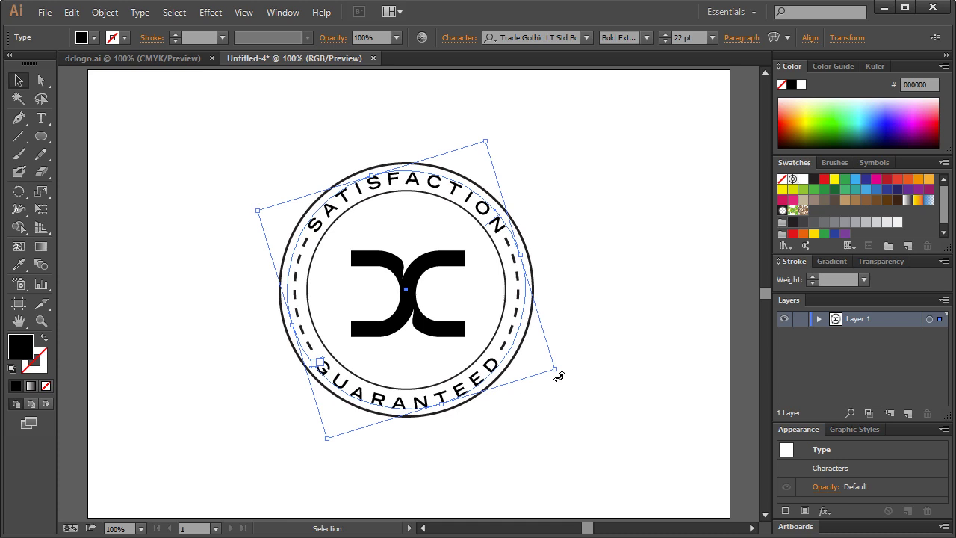
pyautogui.moveTo(559, 376); pyautogui.dragTo(559, 384)
pyautogui.click(595, 378)
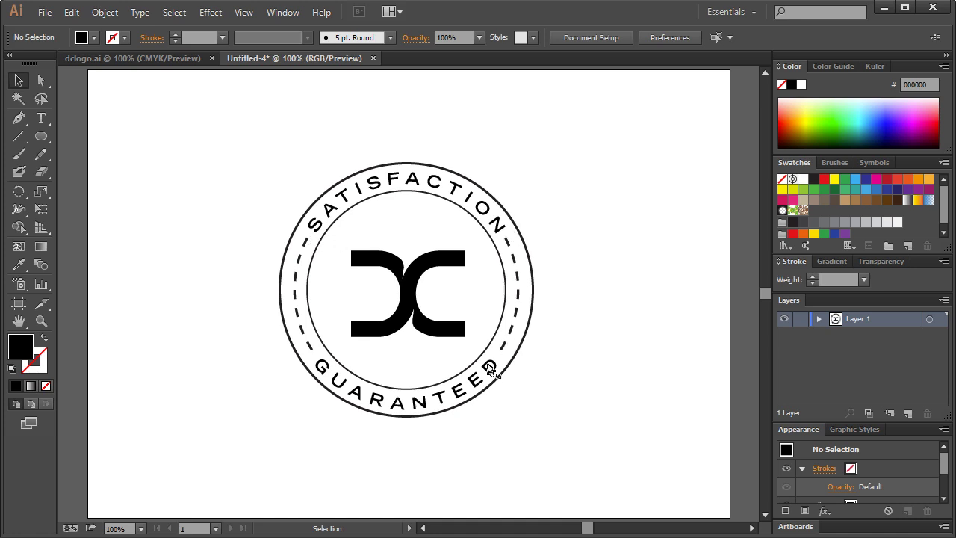
# Step: Set the SATISFACTION curved text's tracking to 300 in Character settings
pyautogui.click(317, 227)
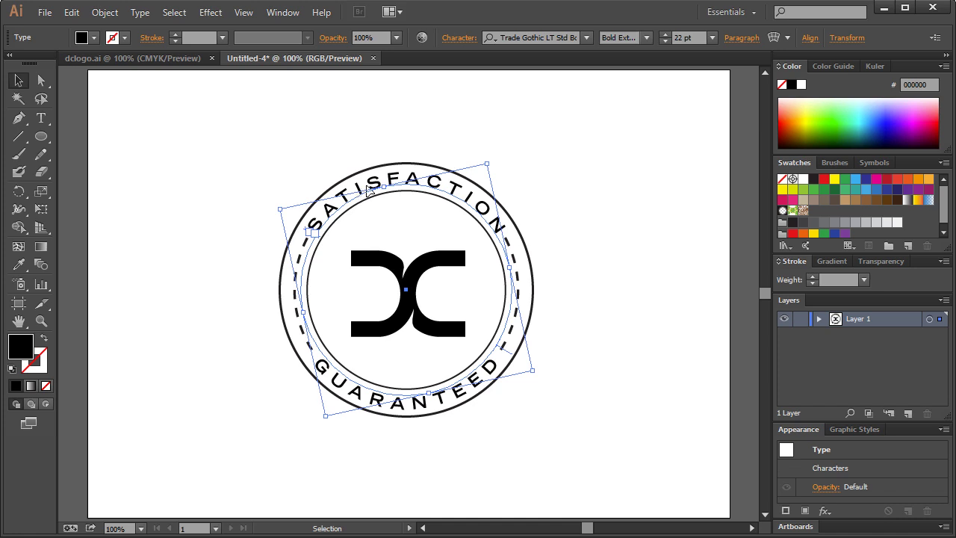
pyautogui.click(459, 38)
pyautogui.click(432, 149)
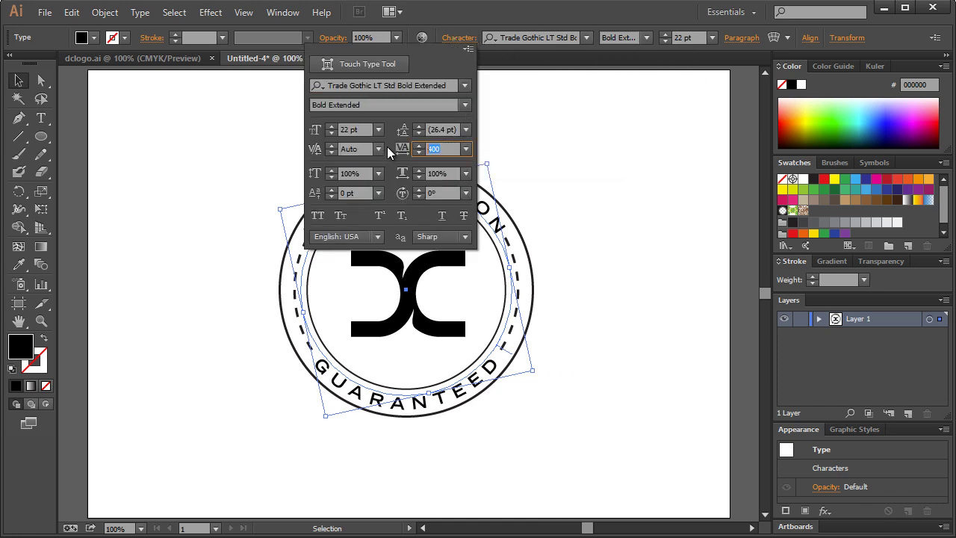
pyautogui.write('300')
pyautogui.press('Return')
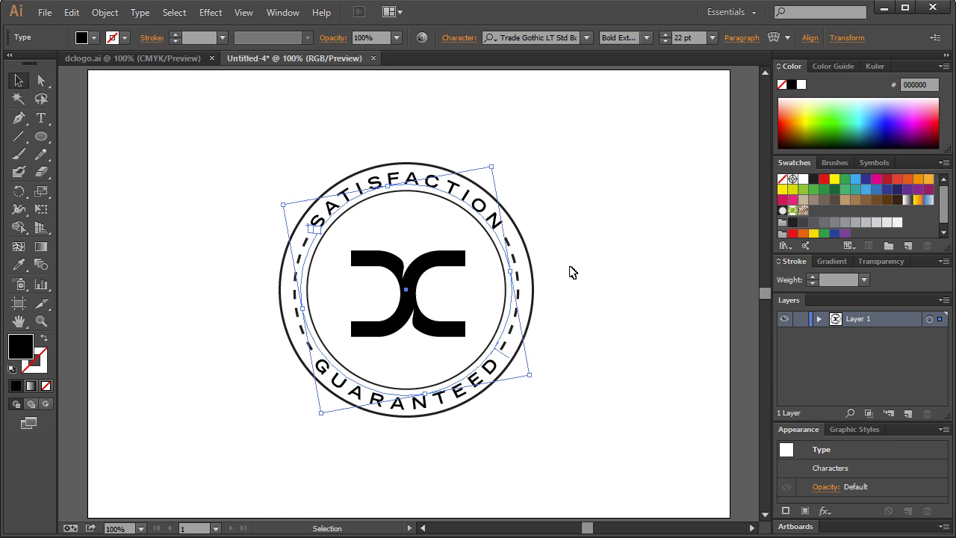
pyautogui.click(576, 254)
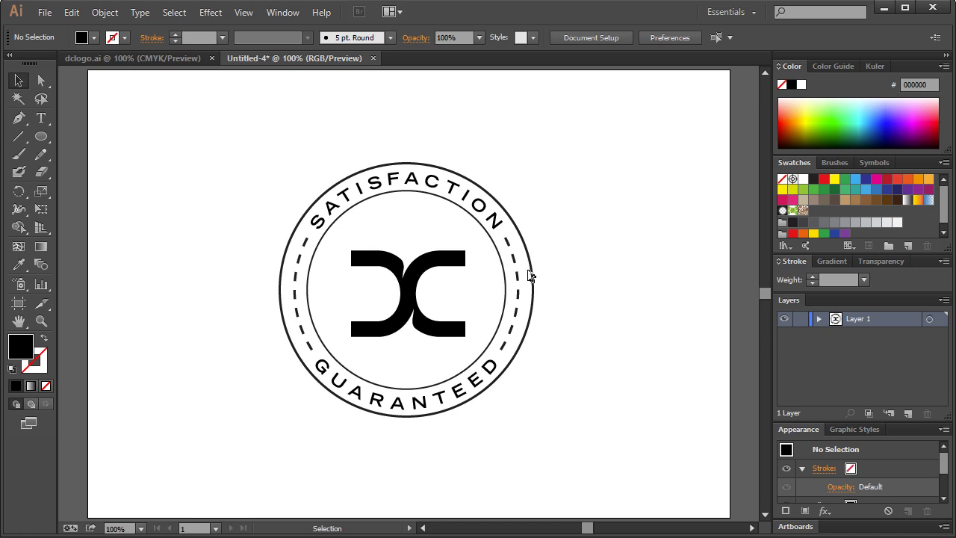
# Step: Group all of the badge artwork into one emblem group
pyautogui.moveTo(562, 224); pyautogui.dragTo(587, 254)
pyautogui.moveTo(239, 149); pyautogui.dragTo(556, 440)
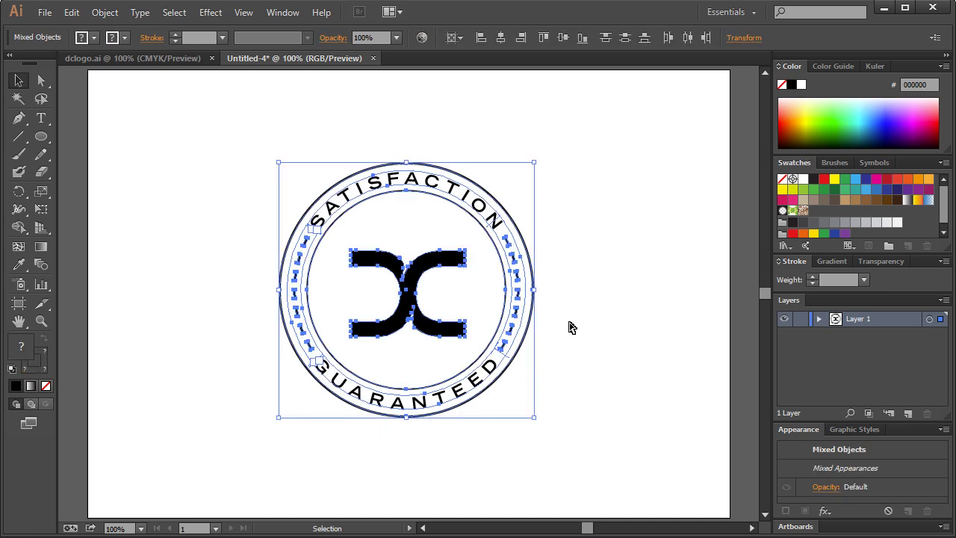
pyautogui.hotkey('ctrl', 'g')
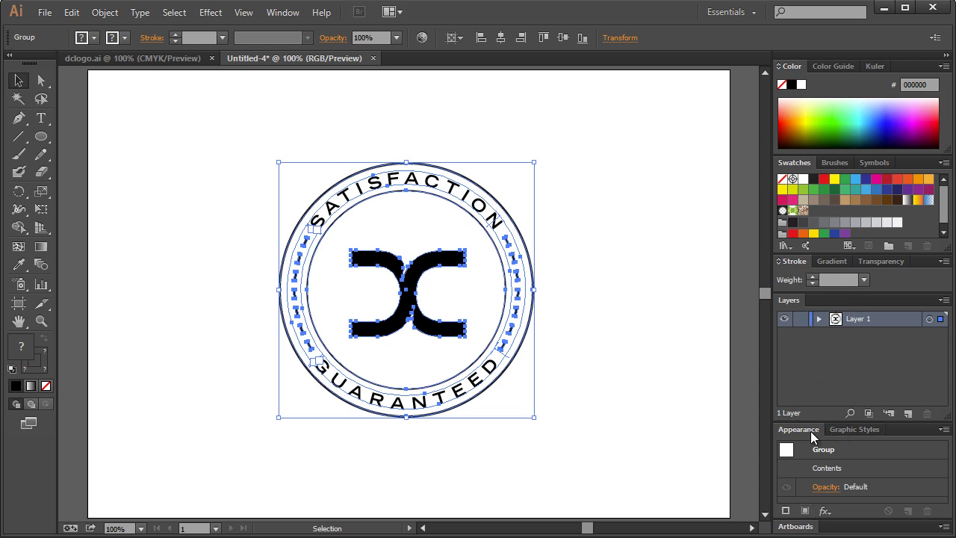
# Step: Select the emblem group in Layer 1, dismiss the warning, and paste a duplicate copy
pyautogui.click(823, 381)
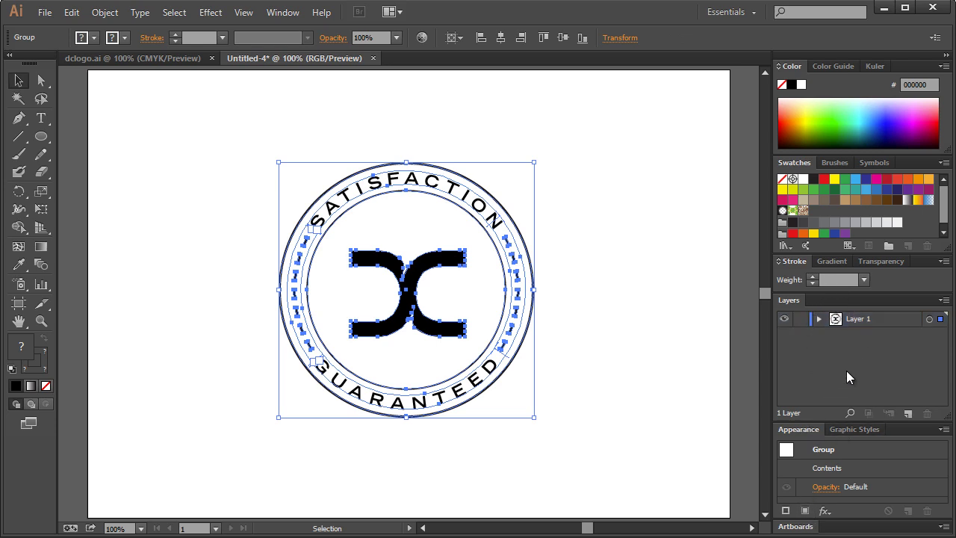
pyautogui.click(819, 319)
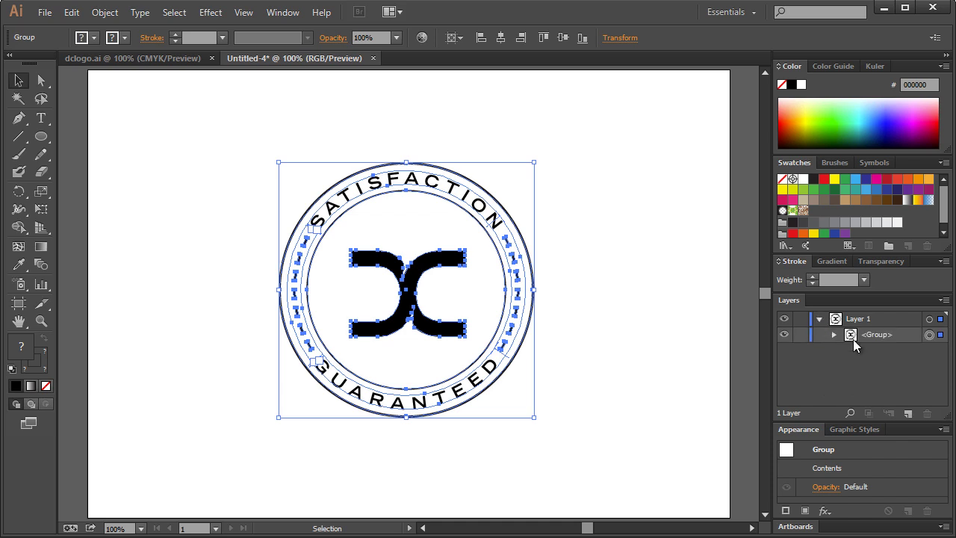
pyautogui.click(835, 336)
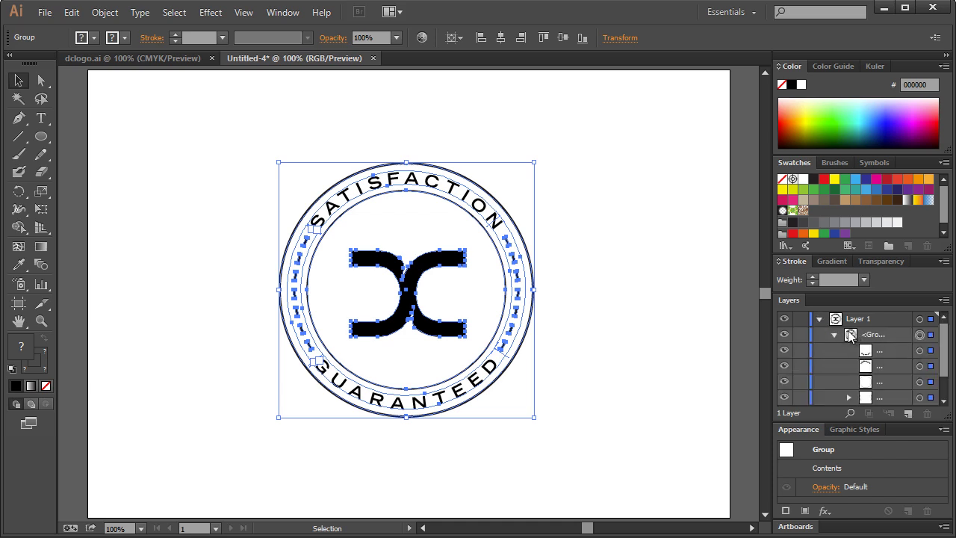
pyautogui.click(835, 335)
pyautogui.click(883, 335)
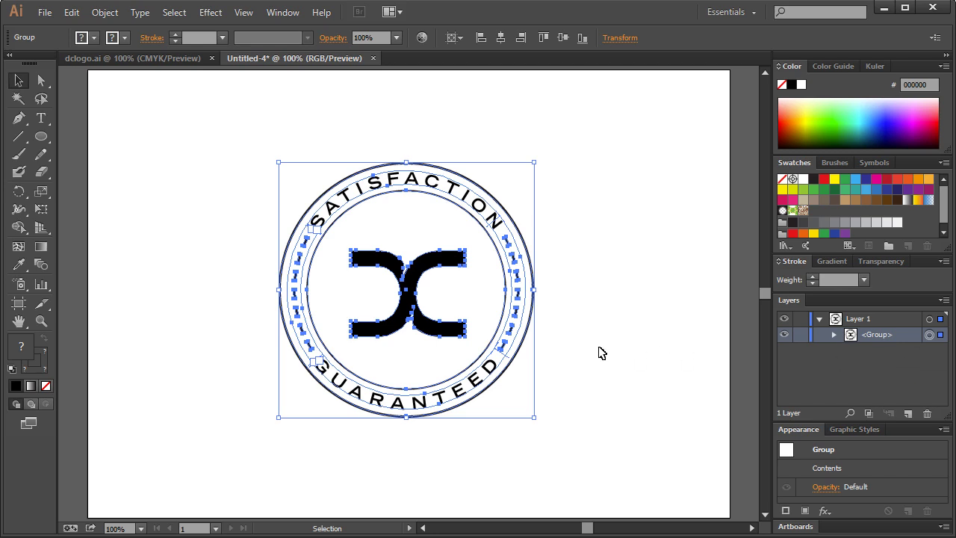
pyautogui.hotkey('ctrl', 'e')
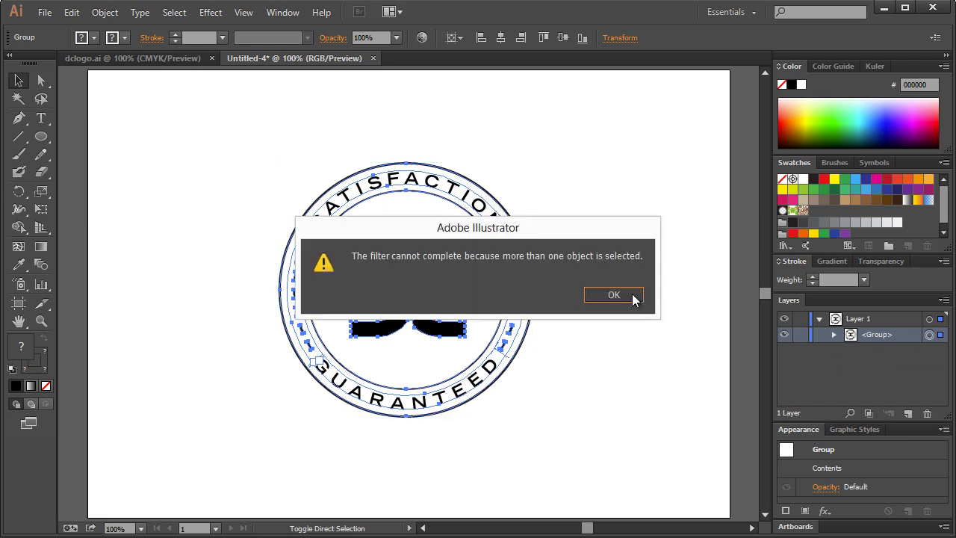
pyautogui.click(615, 296)
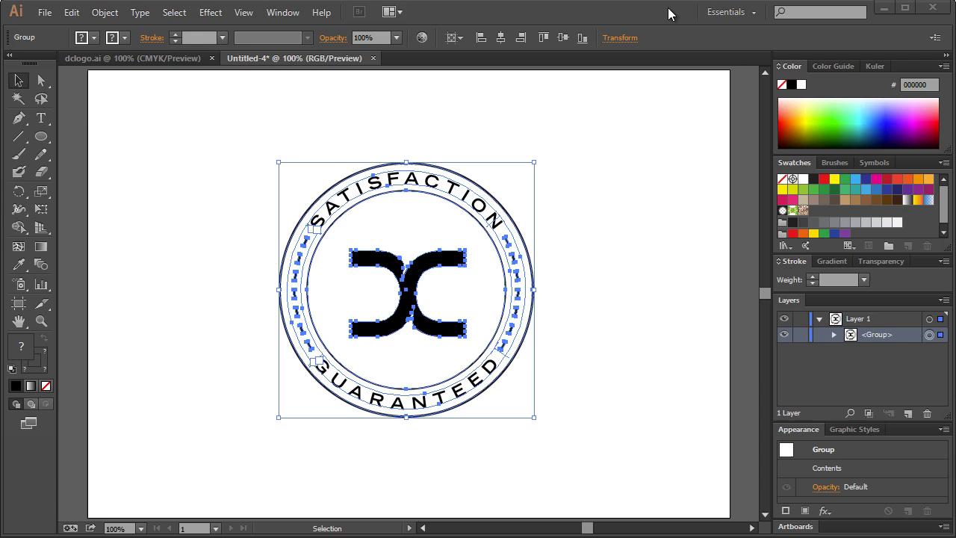
pyautogui.press('a')
pyautogui.hotkey('ctrl', 'c')
pyautogui.hotkey('ctrl', 'f')
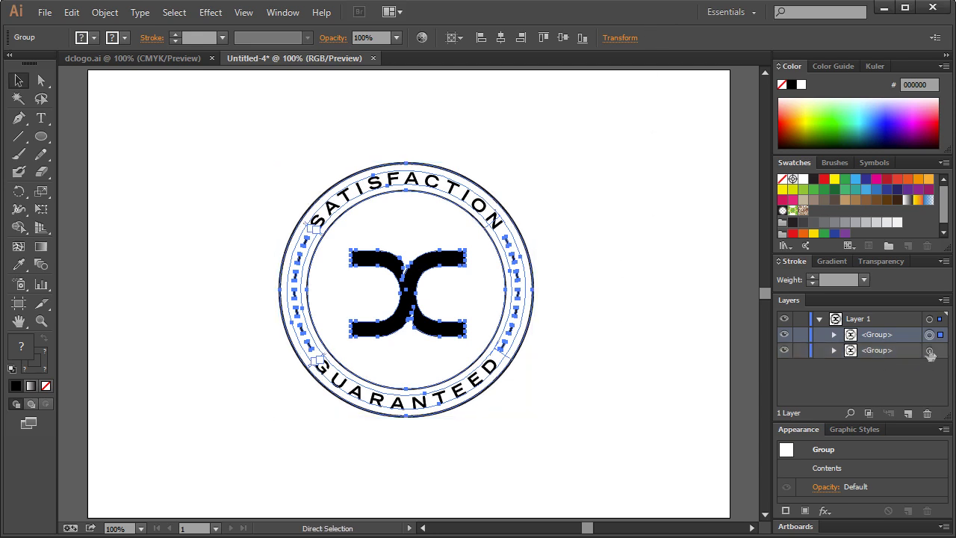
# Step: Hide the duplicate emblem group and convert the visible emblem's curved lettering to outlines
pyautogui.click(784, 350)
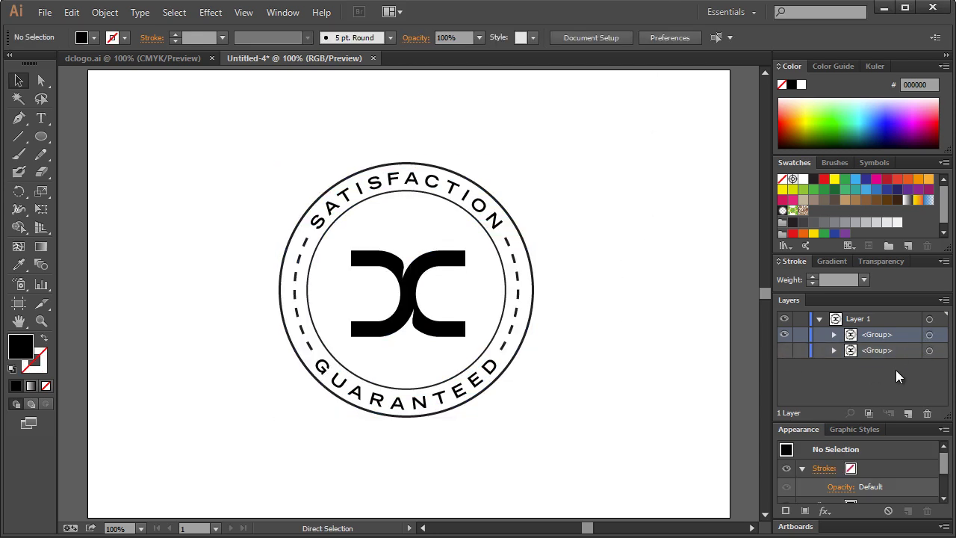
pyautogui.press('v')
pyautogui.moveTo(221, 144); pyautogui.dragTo(569, 422)
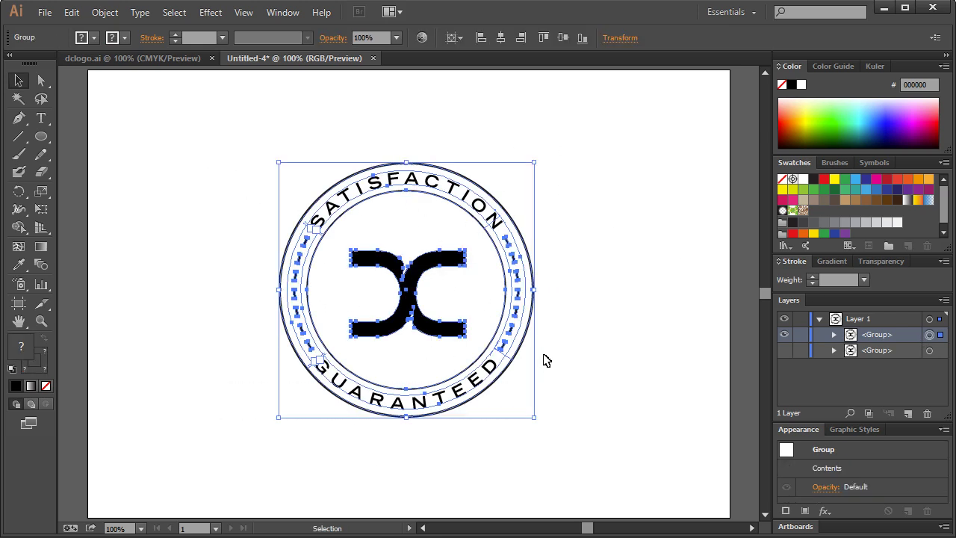
pyautogui.click(490, 269)
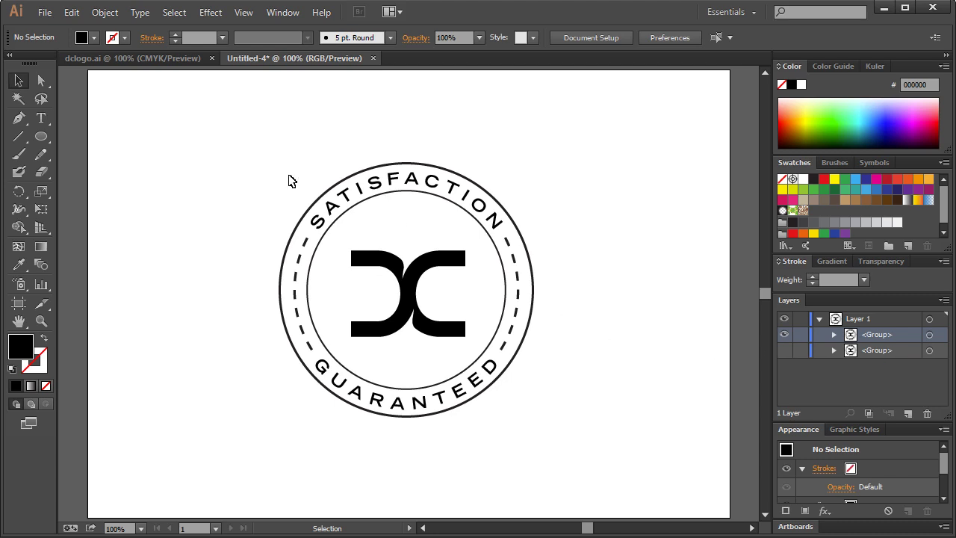
pyautogui.moveTo(233, 143); pyautogui.dragTo(550, 451)
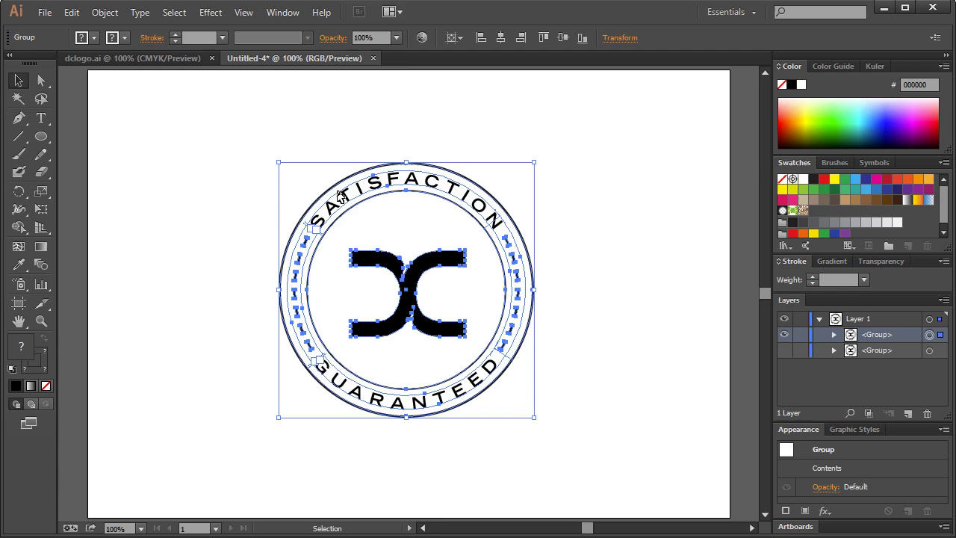
pyautogui.hotkey('ctrl', 'shift', 'o')
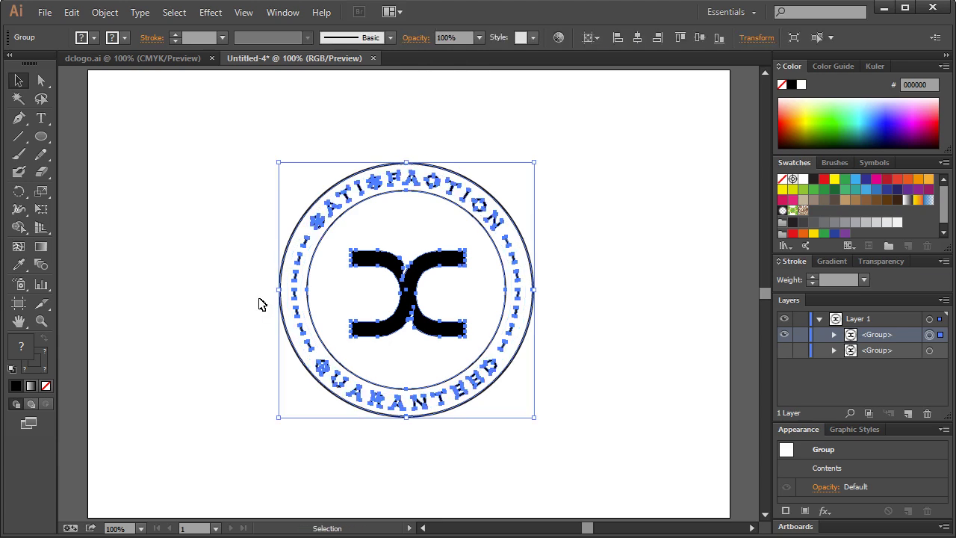
pyautogui.click(105, 12)
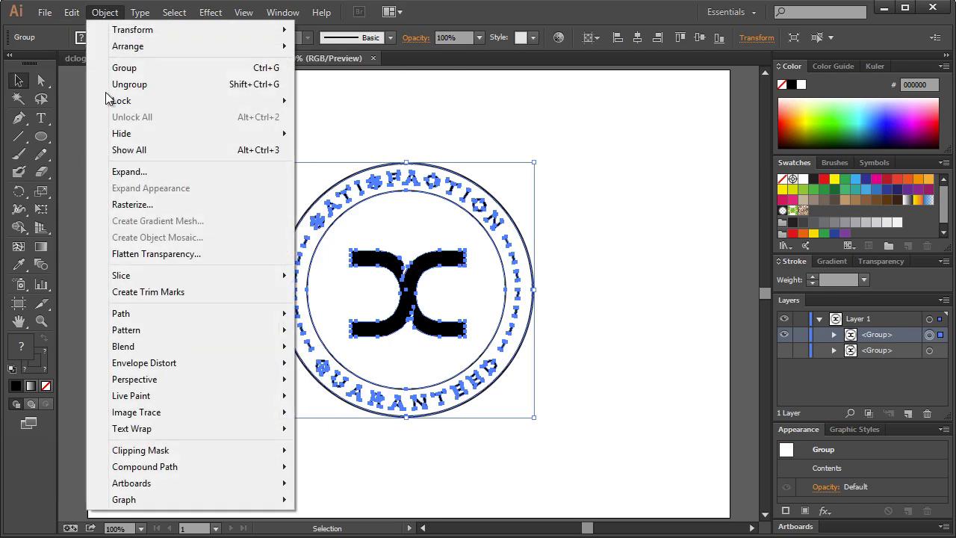
# Step: Apply Outline Stroke to the dashed ring and deselect
pyautogui.moveTo(134, 316)
pyautogui.click(363, 351)
pyautogui.click(630, 258)
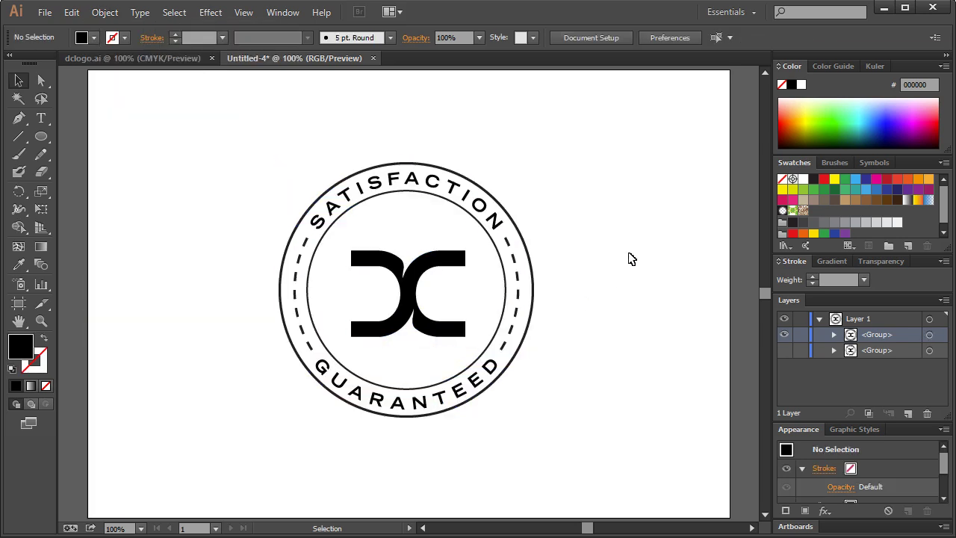
# Step: Scale the emblem group down to a much smaller size
pyautogui.moveTo(581, 137); pyautogui.dragTo(268, 444)
pyautogui.moveTo(535, 165); pyautogui.dragTo(361, 337)
pyautogui.click(403, 265)
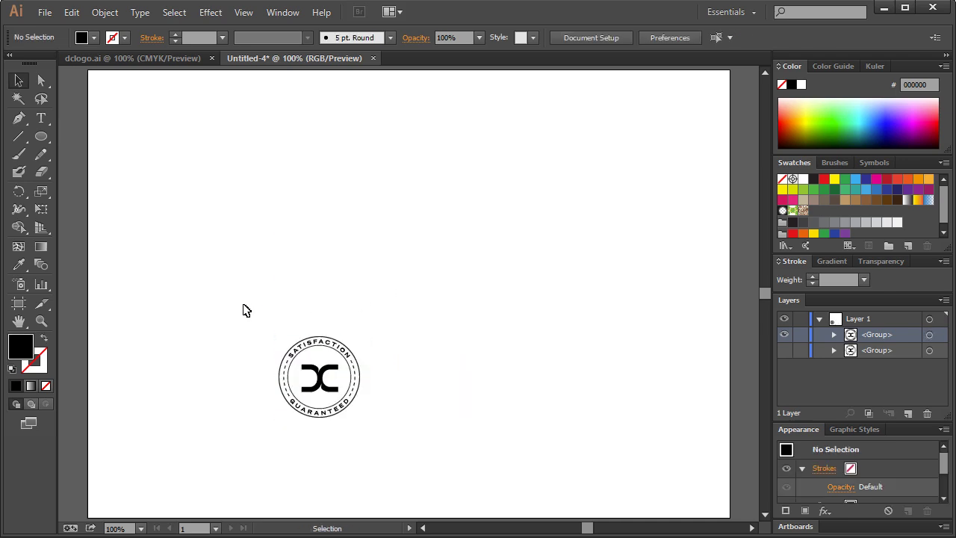
pyautogui.moveTo(245, 308); pyautogui.dragTo(407, 459)
pyautogui.moveTo(361, 336); pyautogui.dragTo(397, 316)
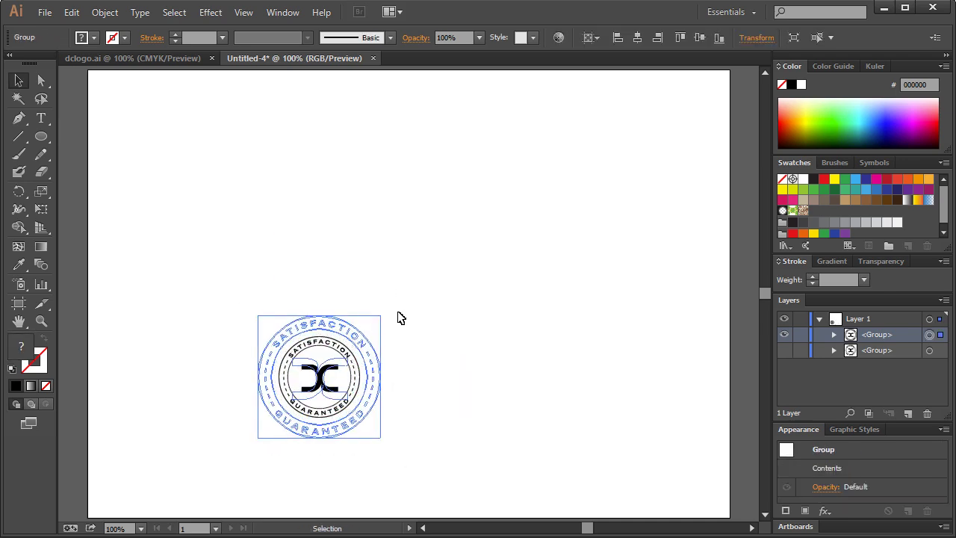
pyautogui.click(335, 274)
# Step: Move the small emblem to the artboard centre and copy it
pyautogui.moveTo(224, 291); pyautogui.dragTo(441, 461)
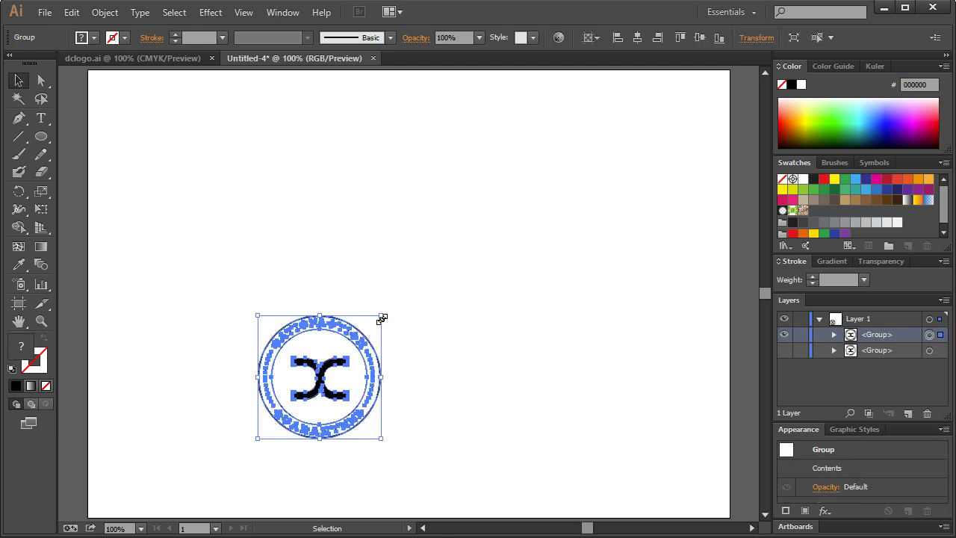
pyautogui.moveTo(338, 338); pyautogui.dragTo(430, 248)
pyautogui.click(542, 178)
pyautogui.moveTo(325, 202); pyautogui.dragTo(525, 388)
pyautogui.click(456, 199)
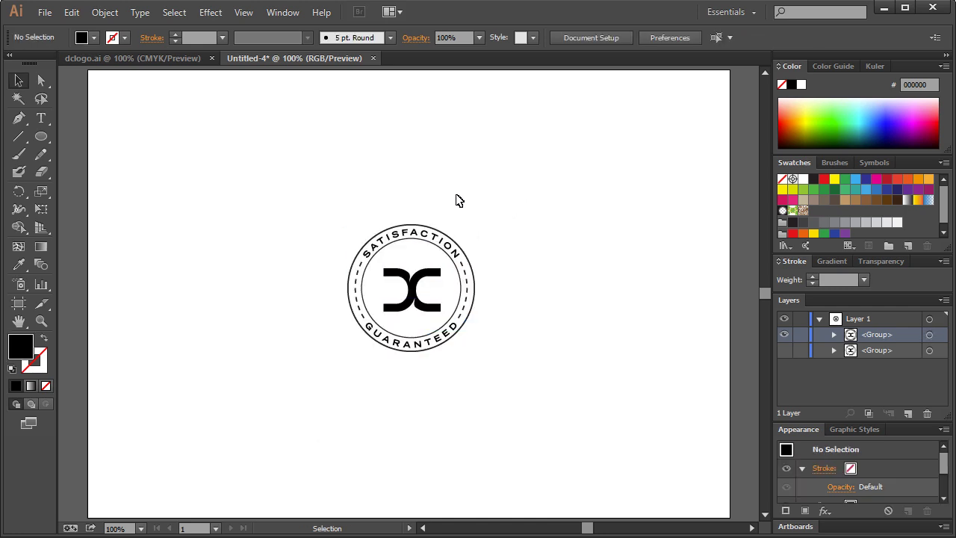
pyautogui.moveTo(336, 197); pyautogui.dragTo(481, 386)
pyautogui.press('v')
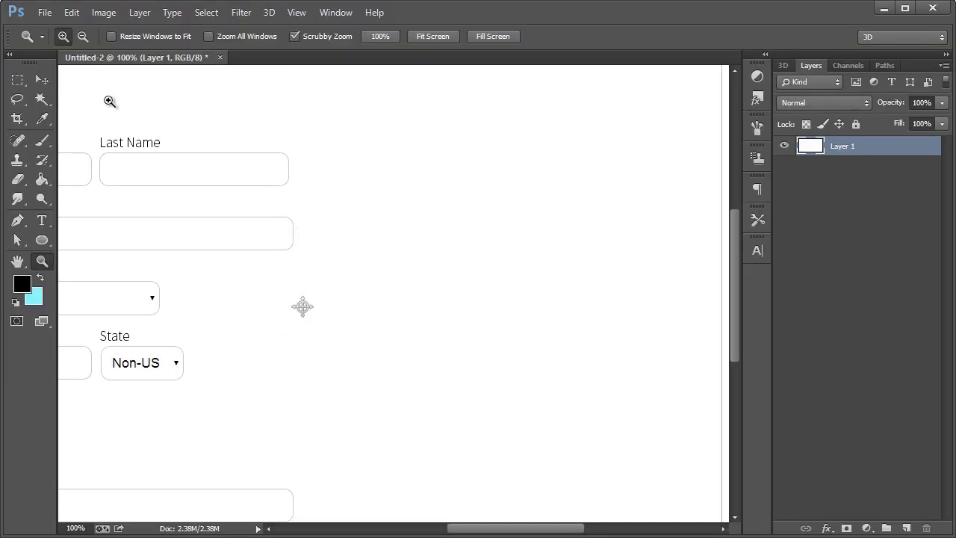
# Step: Zoom out in Photoshop to see the whole billing form
pyautogui.click(41, 80)
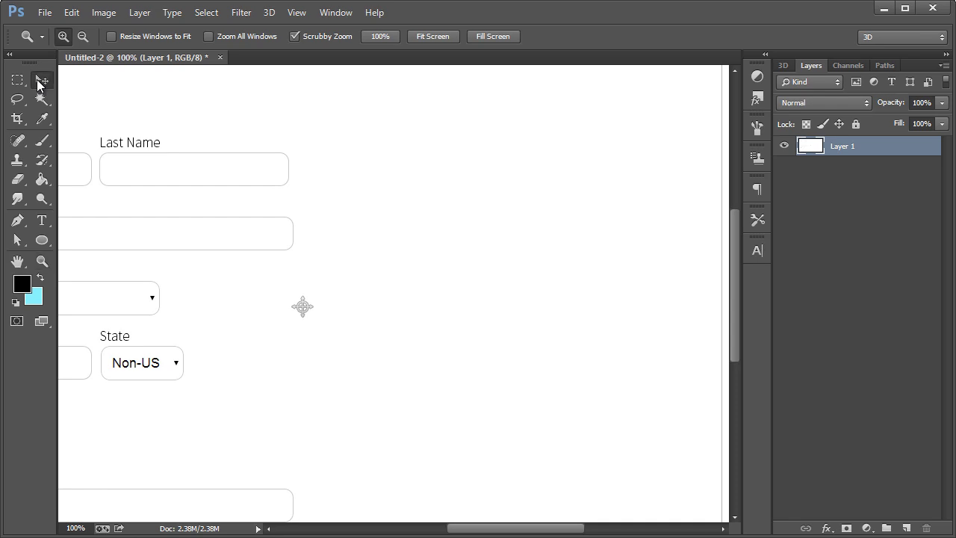
pyautogui.click(41, 260)
pyautogui.rightClick(327, 263)
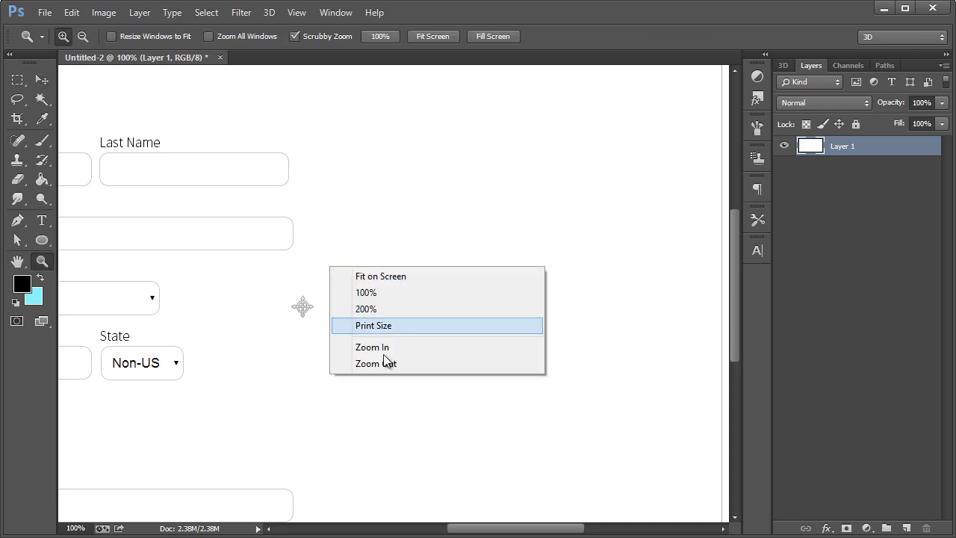
pyautogui.click(386, 364)
# Step: Paste the emblem as a Smart Object and place it at the form's upper right
pyautogui.click(41, 80)
pyautogui.hotkey('ctrl', 'v')
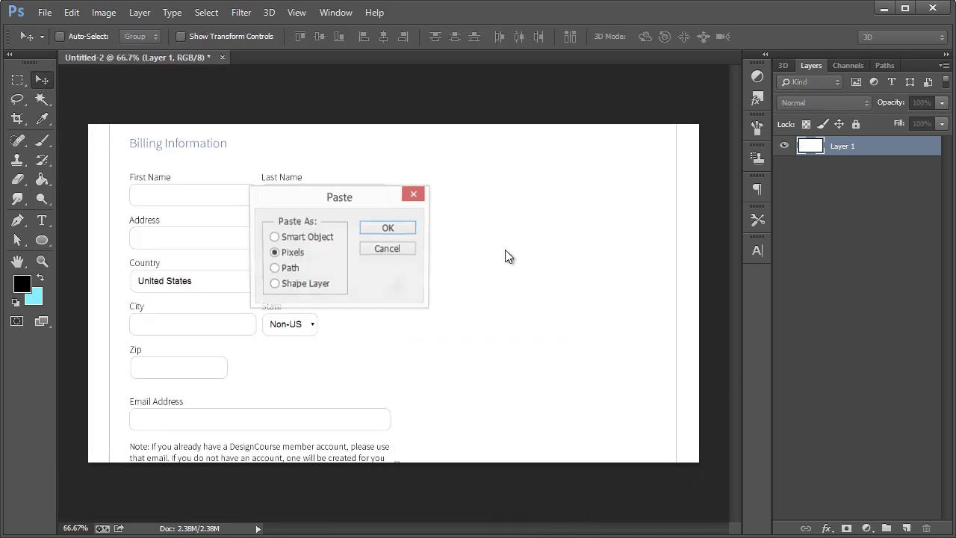
pyautogui.click(389, 229)
pyautogui.moveTo(422, 283); pyautogui.dragTo(498, 202)
pyautogui.click(41, 80)
pyautogui.press('Return')
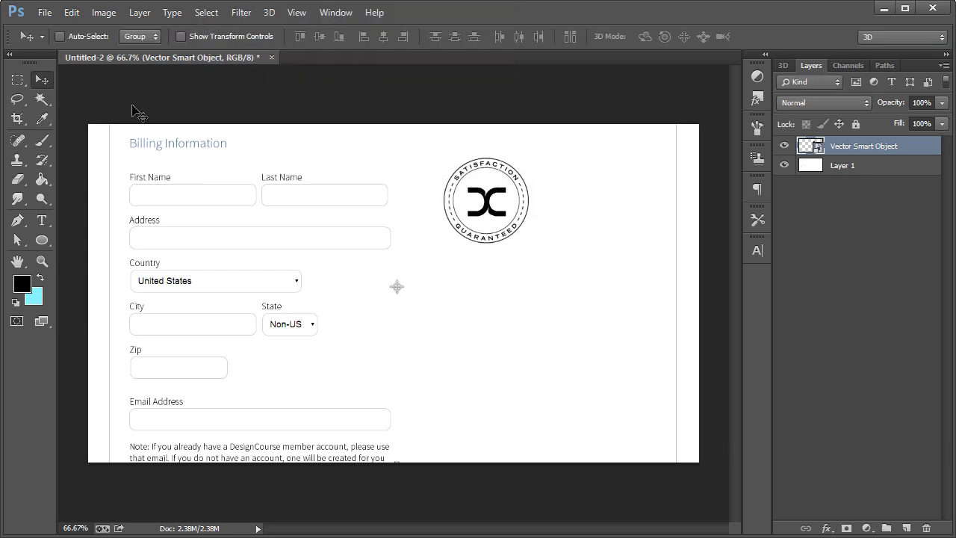
pyautogui.click(42, 261)
pyautogui.click(344, 228)
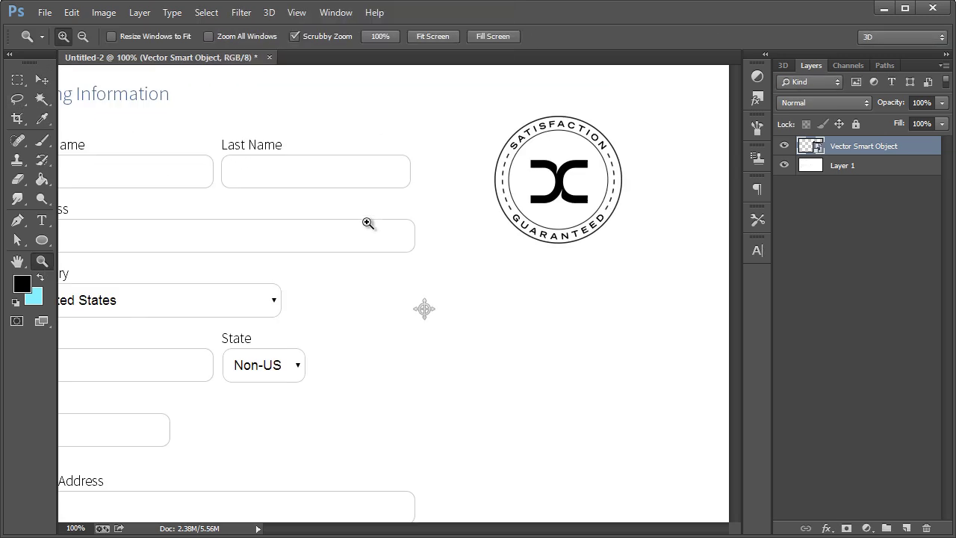
pyautogui.moveTo(528, 528); pyautogui.dragTo(561, 527)
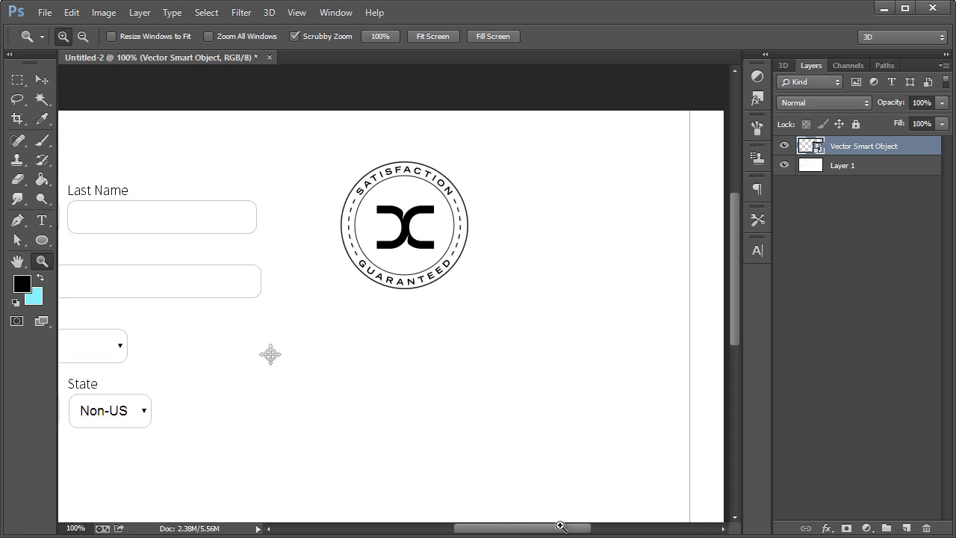
pyautogui.click(42, 79)
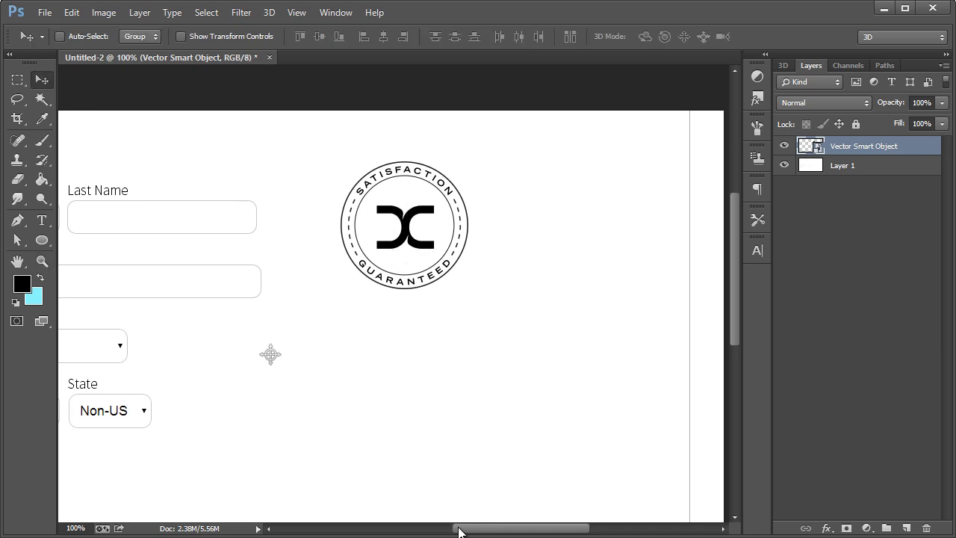
pyautogui.moveTo(459, 531); pyautogui.dragTo(496, 532)
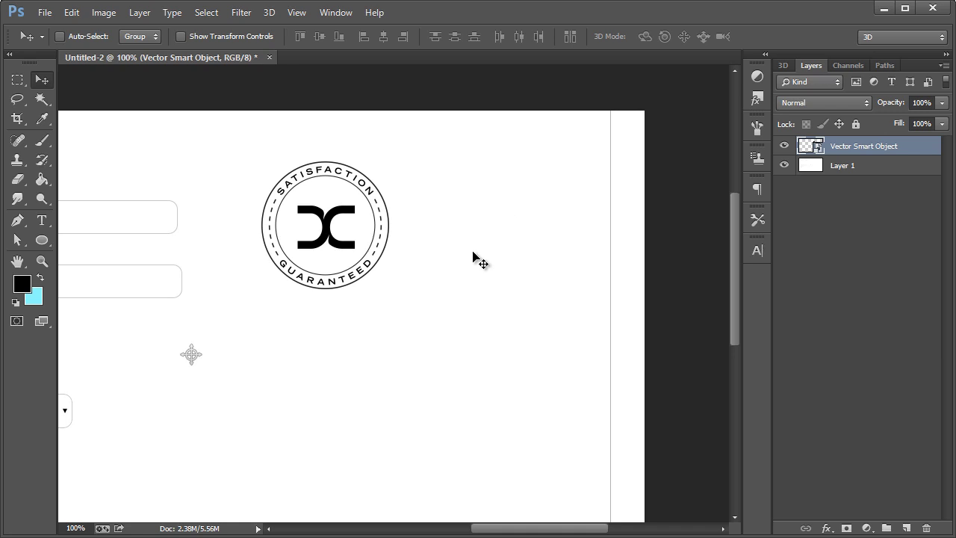
pyautogui.moveTo(509, 531); pyautogui.dragTo(492, 523)
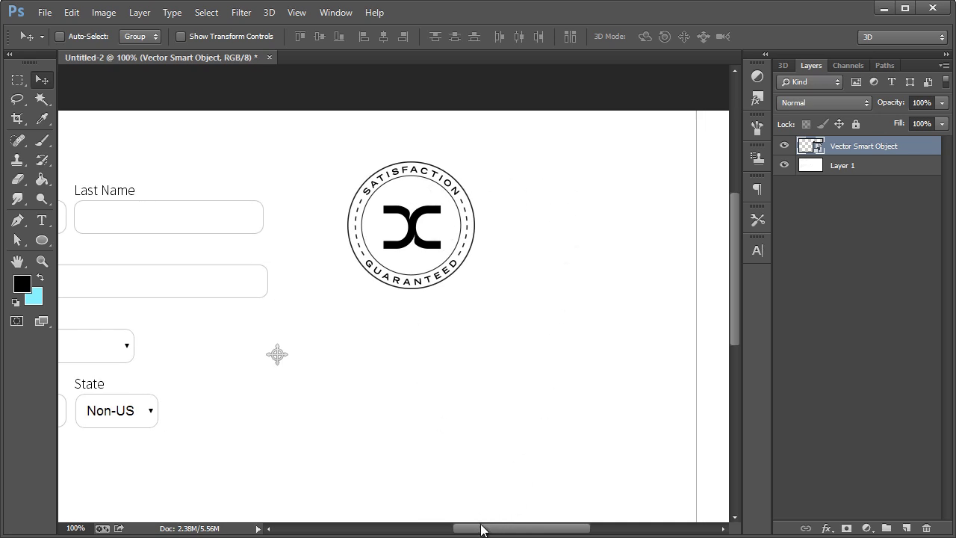
pyautogui.moveTo(480, 530)
pyautogui.mouseDown()
pyautogui.moveTo(460, 531)
pyautogui.moveTo(496, 531)
pyautogui.mouseUp()
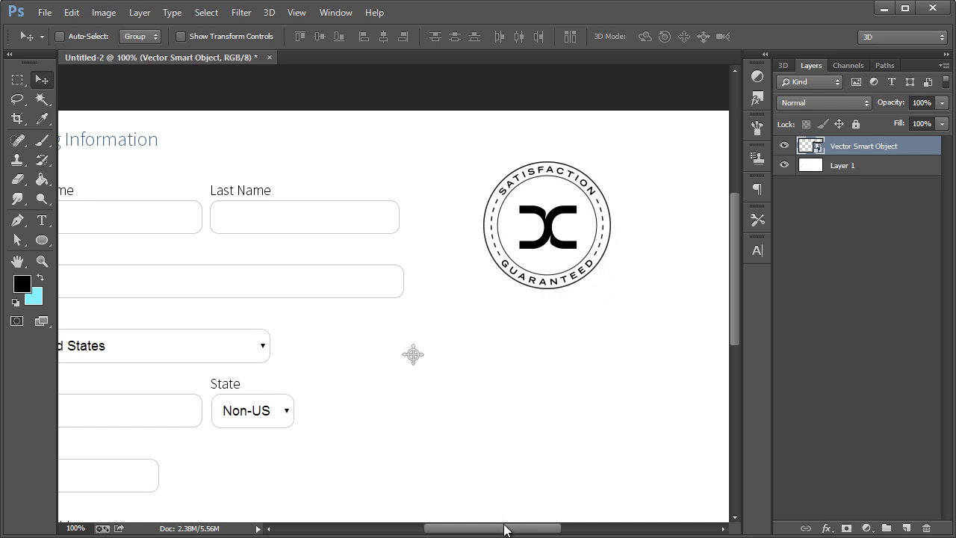
pyautogui.moveTo(504, 528)
pyautogui.mouseDown()
pyautogui.moveTo(481, 529)
pyautogui.moveTo(513, 529)
pyautogui.mouseUp()
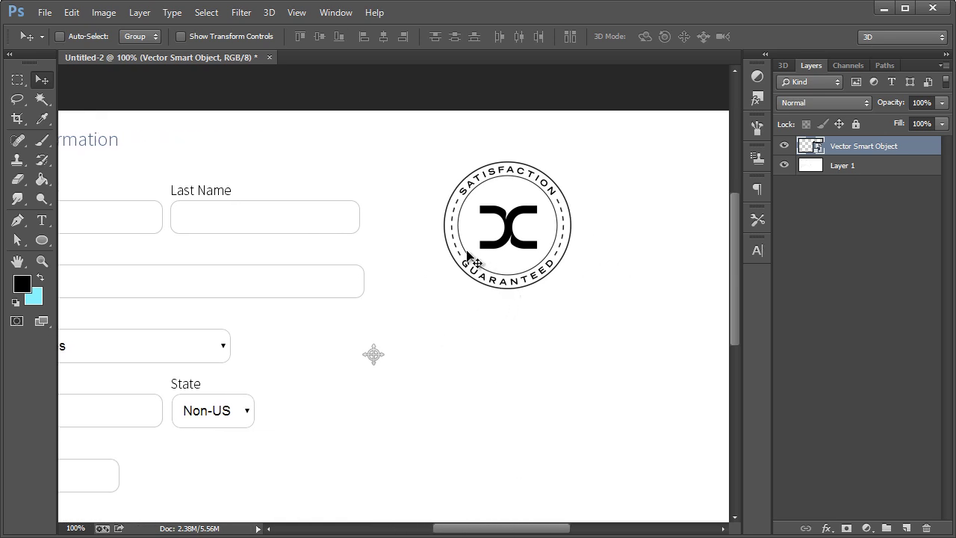
pyautogui.moveTo(471, 531); pyautogui.dragTo(446, 530)
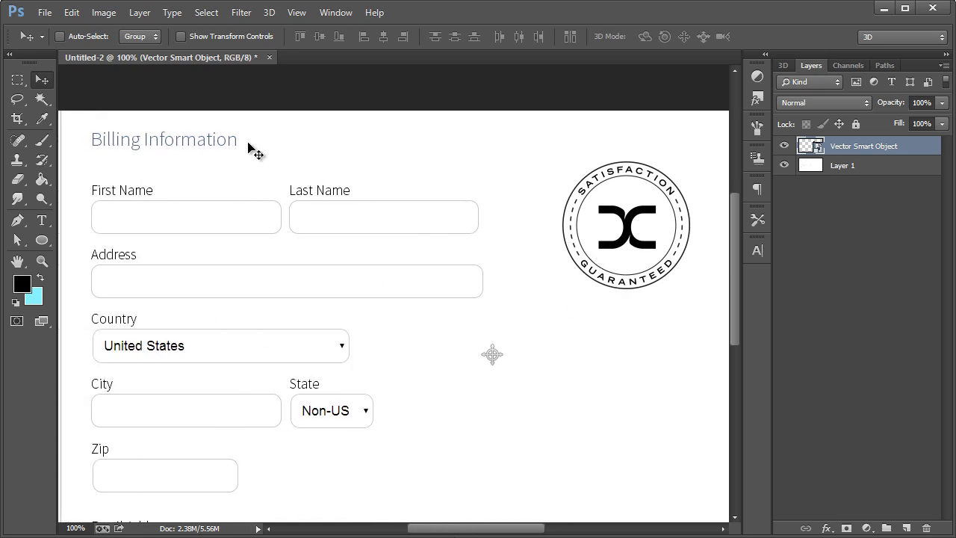
pyautogui.moveTo(476, 530); pyautogui.dragTo(506, 533)
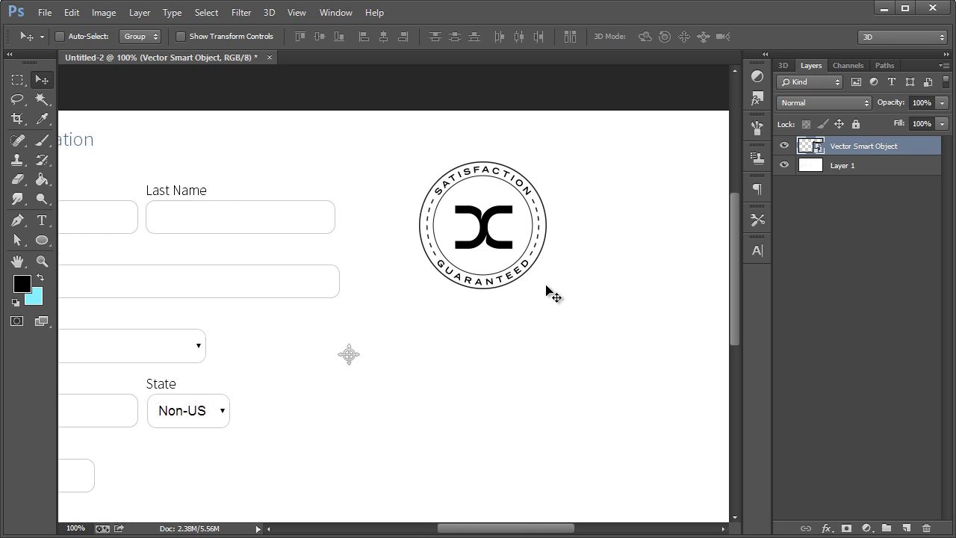